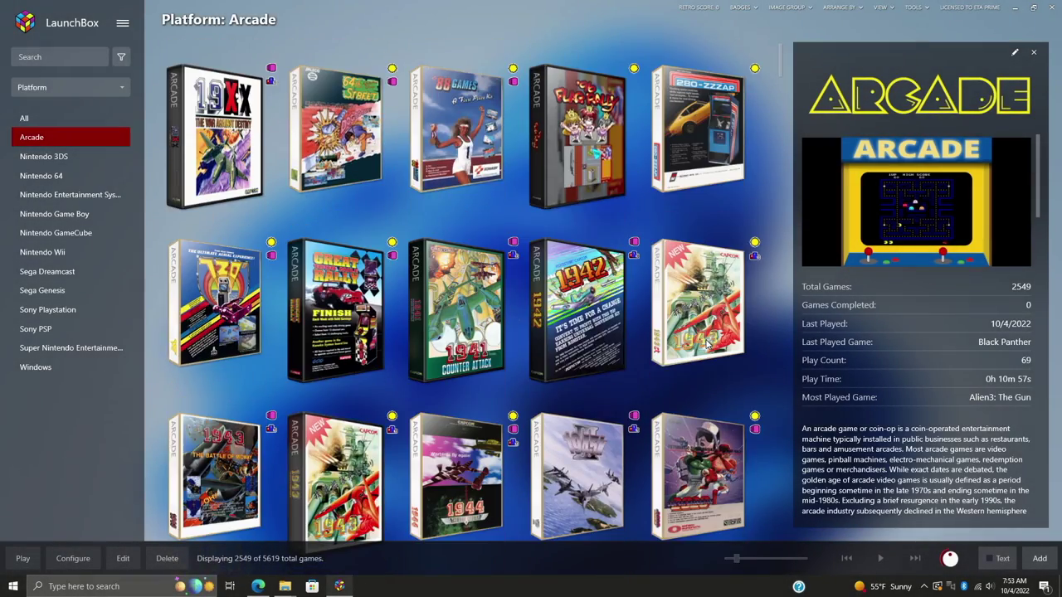
{"action": "scroll", "coordinate": [708, 343], "scroll_direction": "down", "scroll_amount": 2}
{"action": "scroll", "coordinate": [708, 343], "scroll_direction": "down", "scroll_amount": 2}
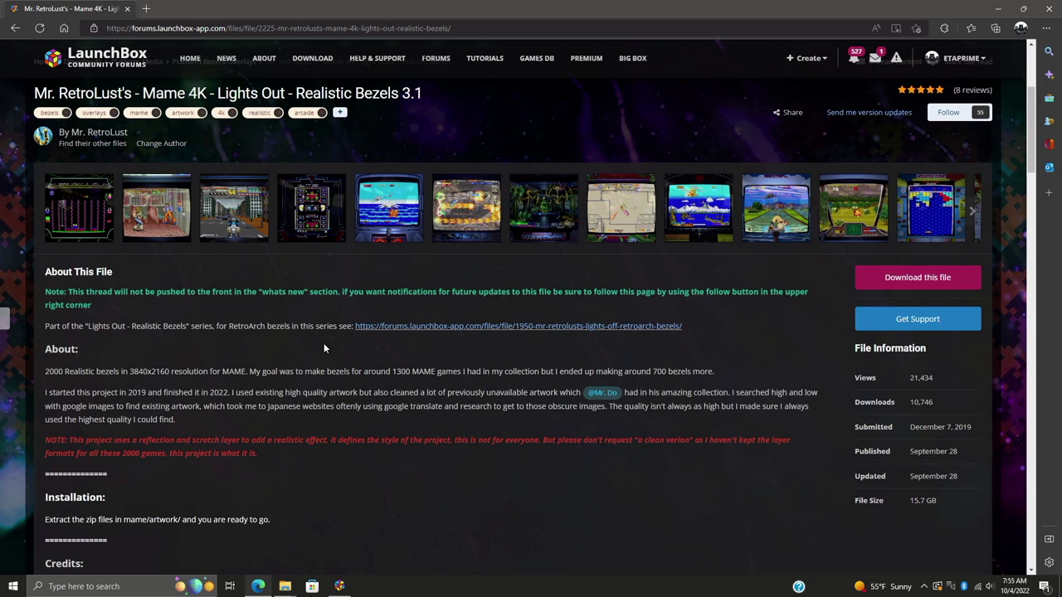
Step: Look through the preview screenshots of Mr. RetroLust's Mame 4K Lights Out Realistic Bezels pack
{"action": "left_click", "coordinate": [86, 221]}
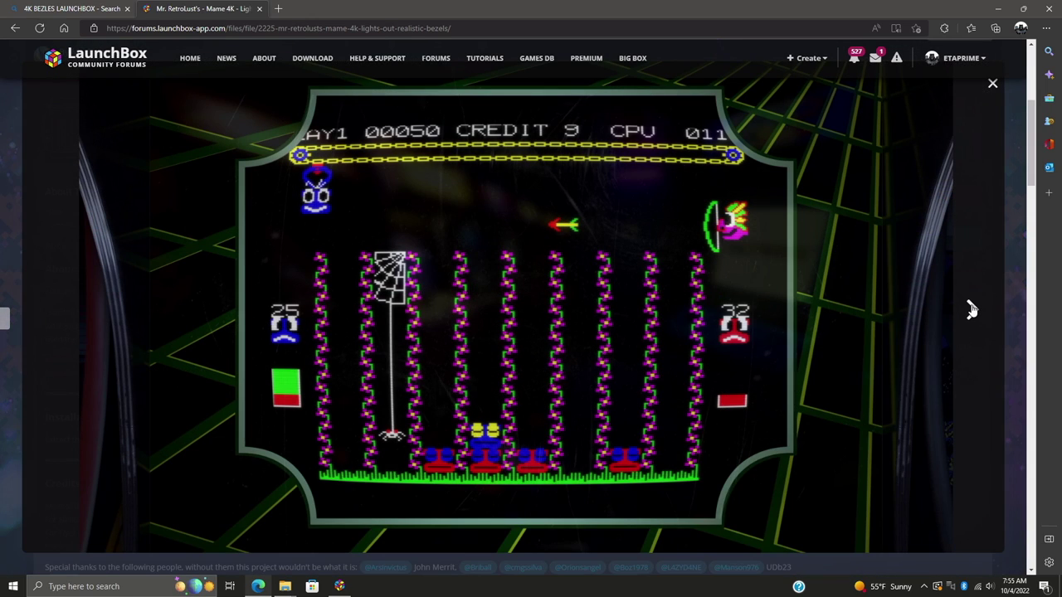
{"action": "left_click", "coordinate": [972, 308]}
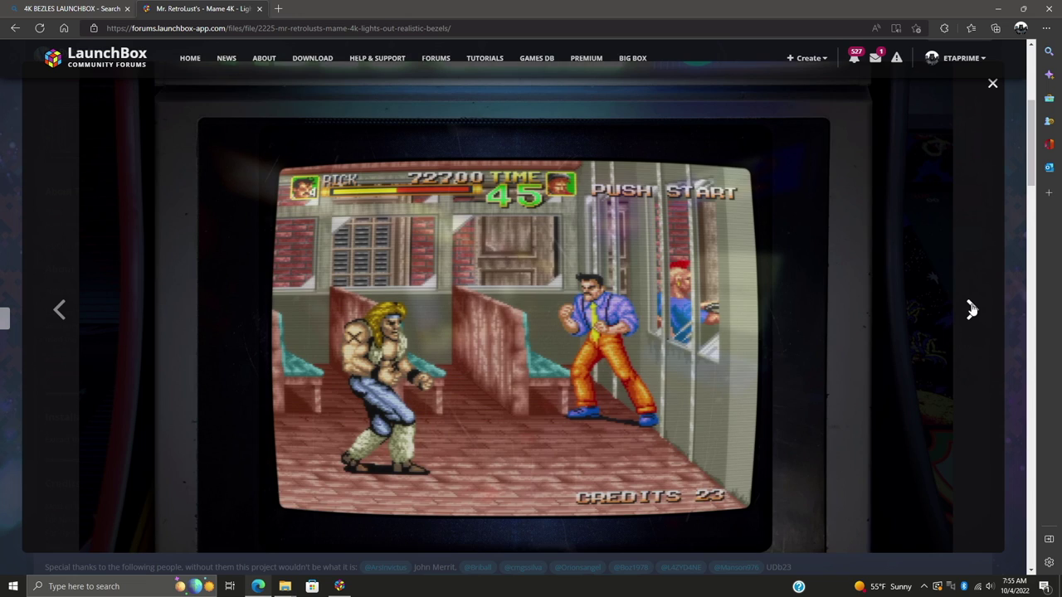
{"action": "left_click", "coordinate": [972, 308]}
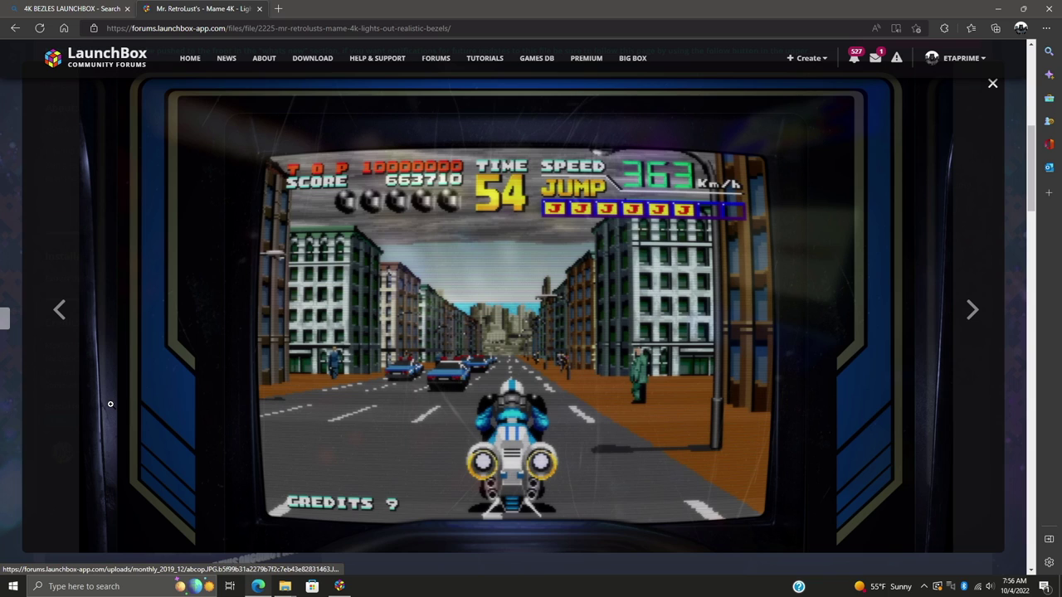
{"action": "left_click", "coordinate": [973, 311]}
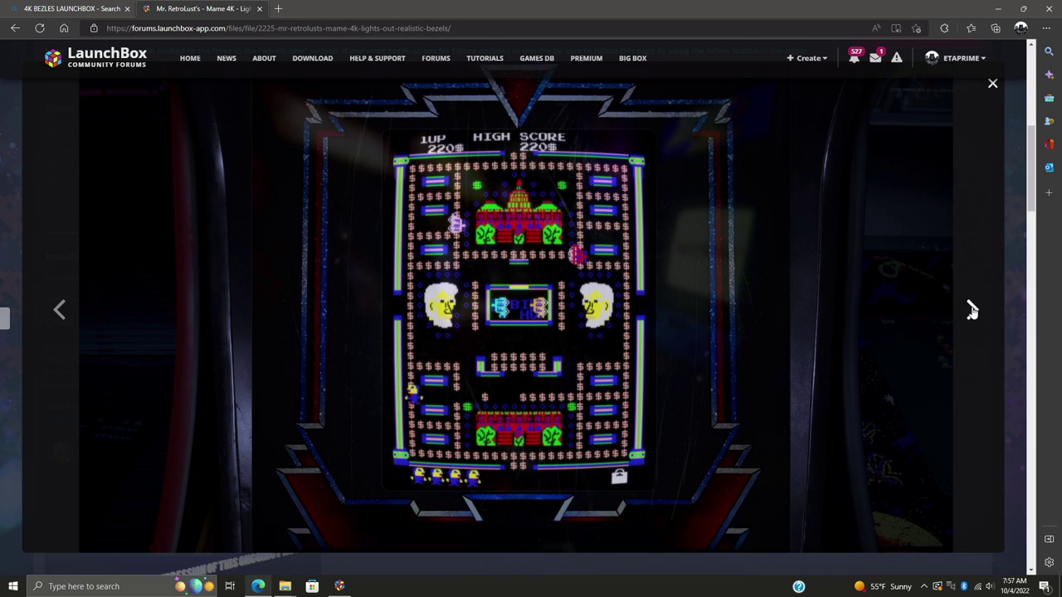
{"action": "left_click", "coordinate": [972, 310]}
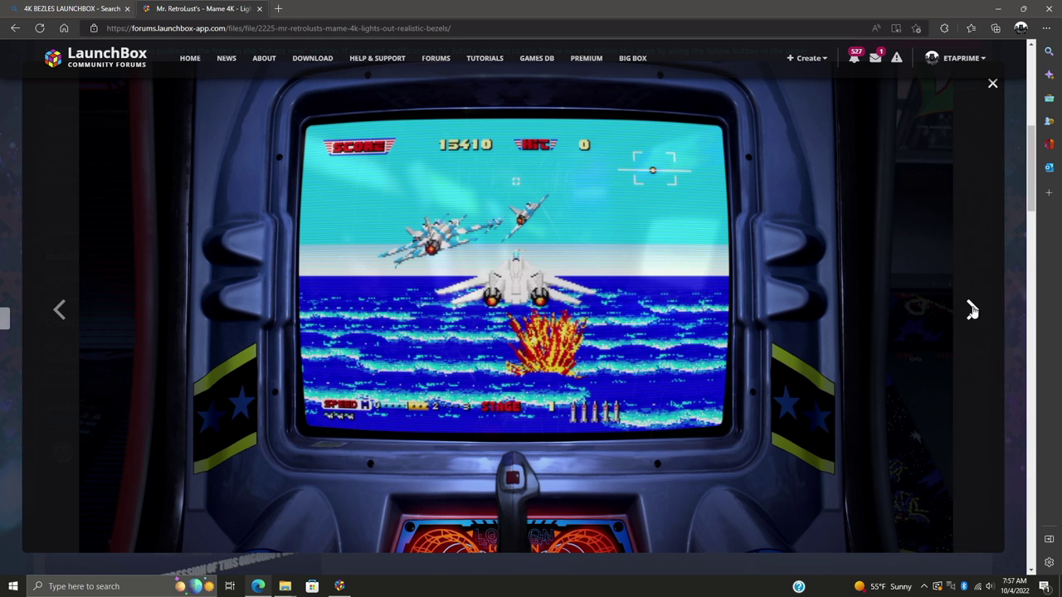
{"action": "left_click", "coordinate": [972, 310]}
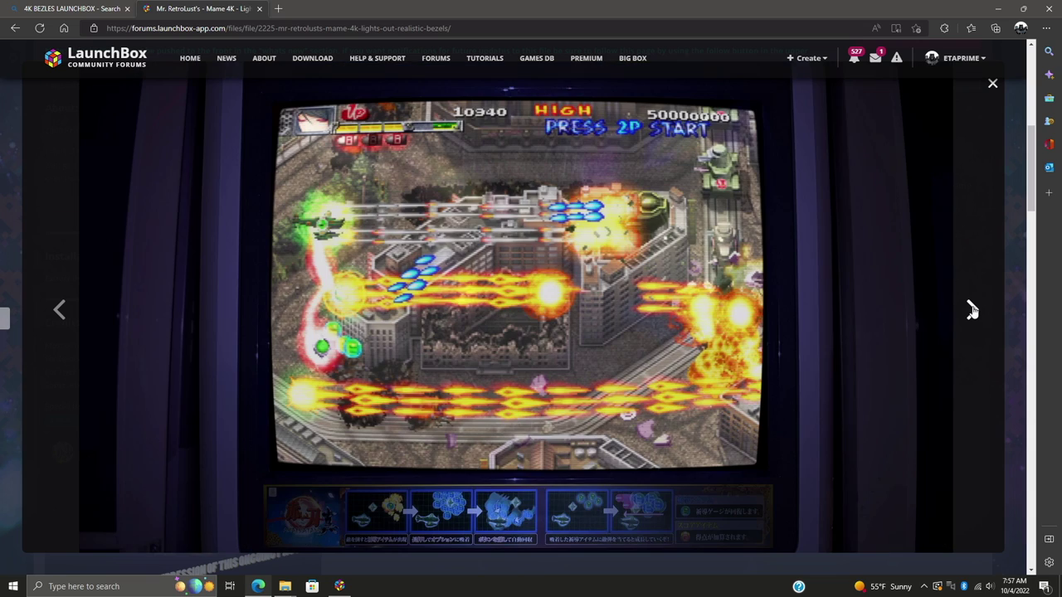
{"action": "left_click", "coordinate": [973, 310]}
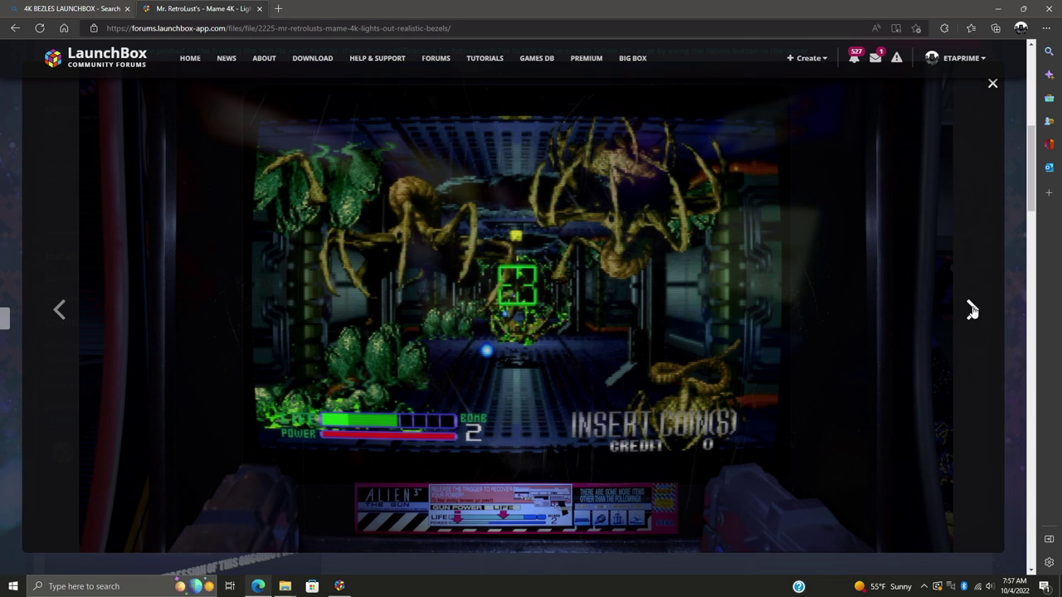
{"action": "left_click", "coordinate": [973, 311]}
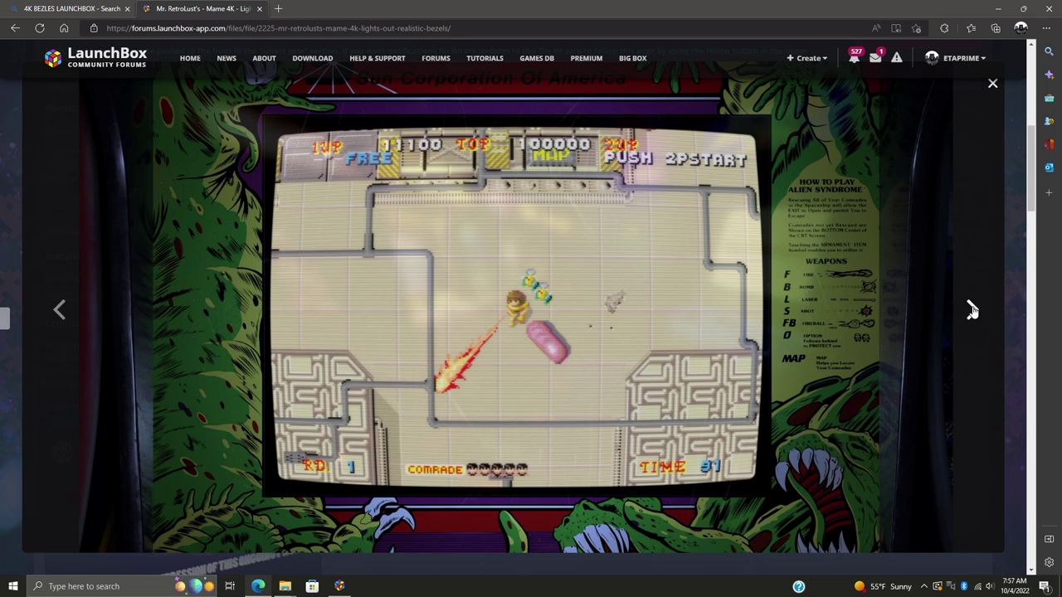
{"action": "left_click", "coordinate": [973, 310]}
{"action": "left_click", "coordinate": [973, 310]}
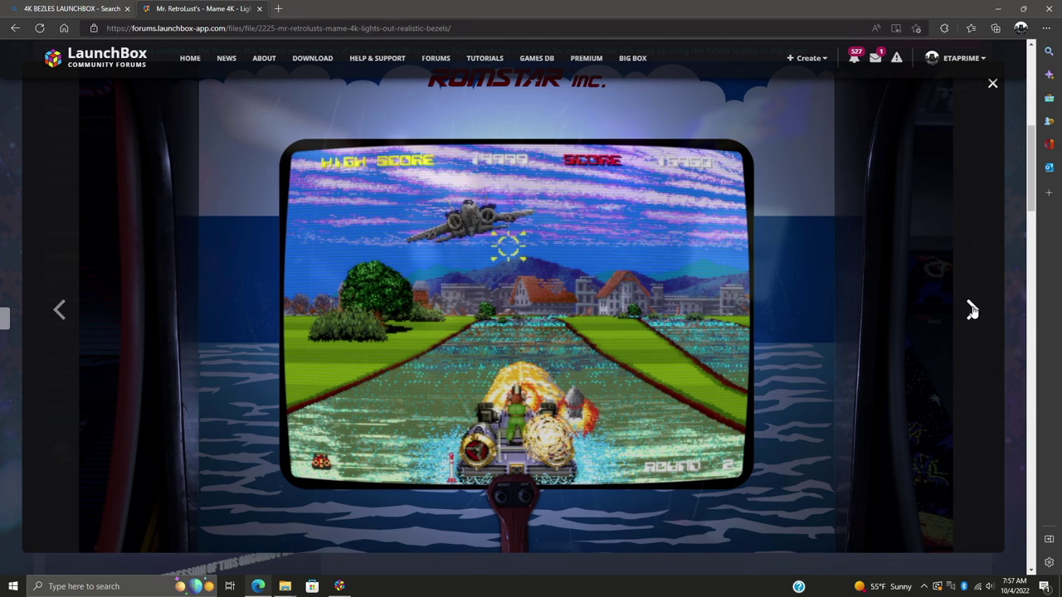
{"action": "left_click", "coordinate": [972, 311]}
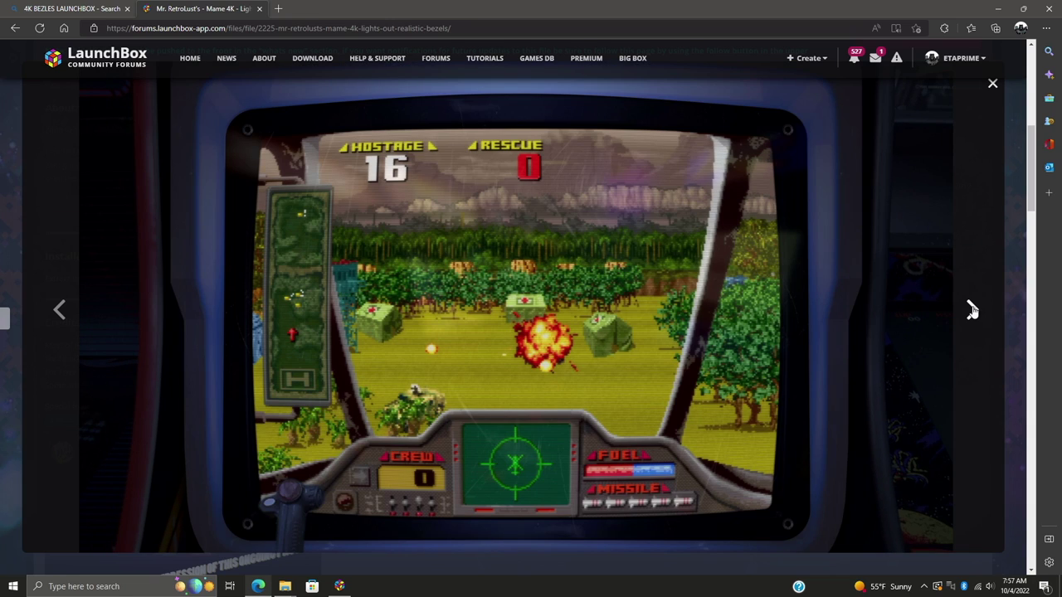
Step: Switch to LaunchBox and start the MAME Arcade Full Set import, going past the welcome page
{"action": "left_click", "coordinate": [339, 586]}
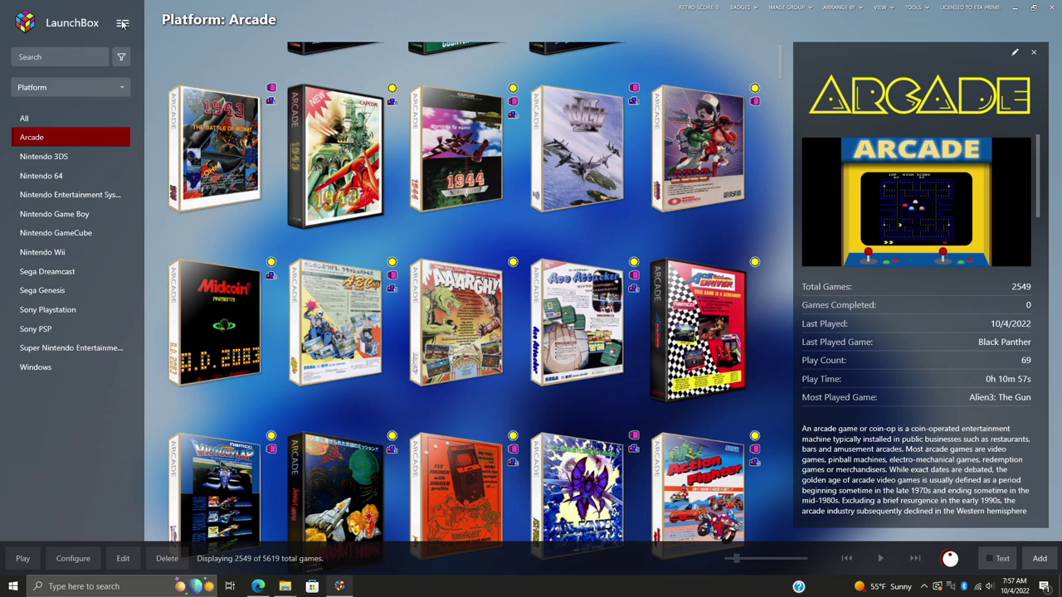
{"action": "left_click", "coordinate": [913, 7]}
{"action": "mouse_move", "coordinate": [925, 23]}
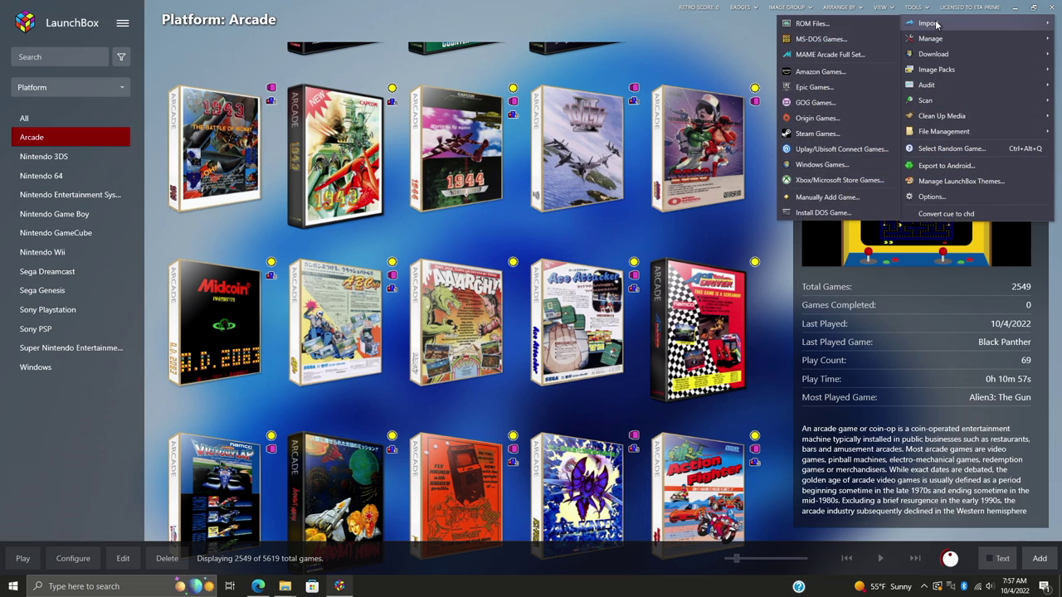
{"action": "left_click", "coordinate": [877, 54]}
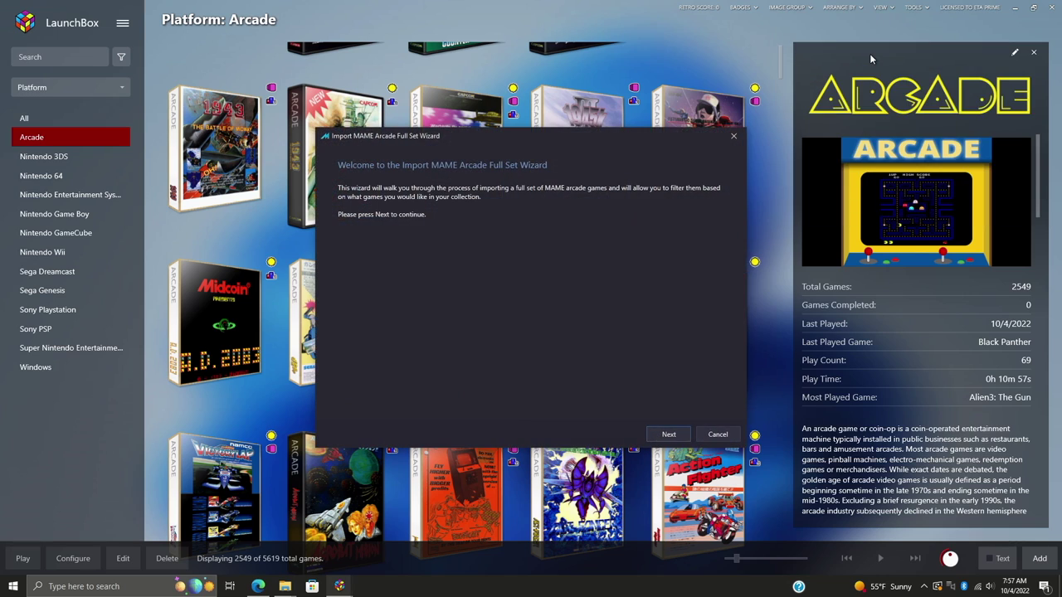
{"action": "left_click", "coordinate": [677, 436]}
{"action": "left_click", "coordinate": [678, 436]}
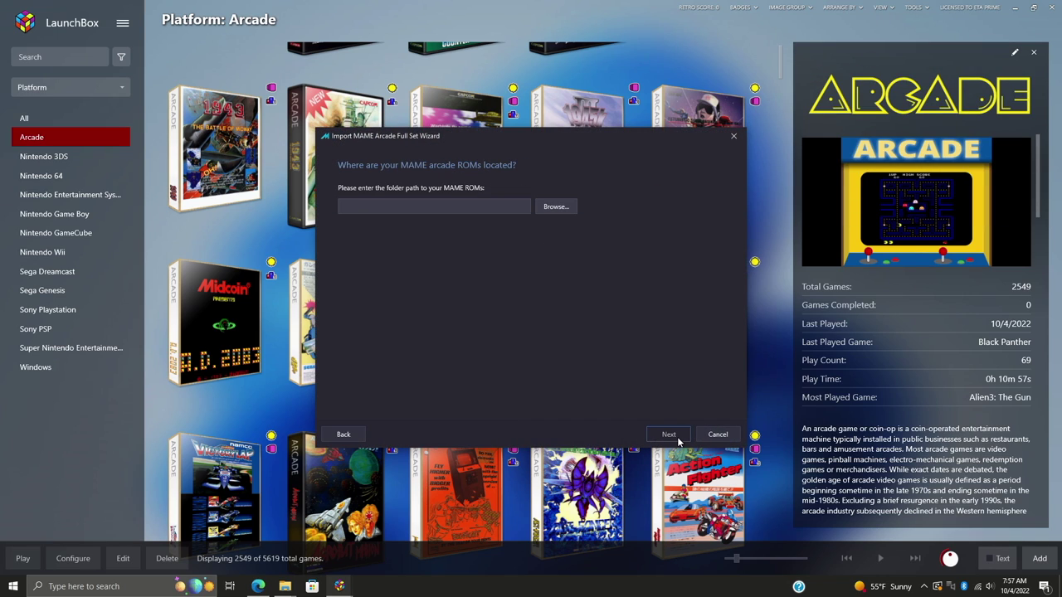
Step: Set the MAME ROMs folder to MAME\roms and the full set version to 0.248, and continue
{"action": "left_click", "coordinate": [551, 208]}
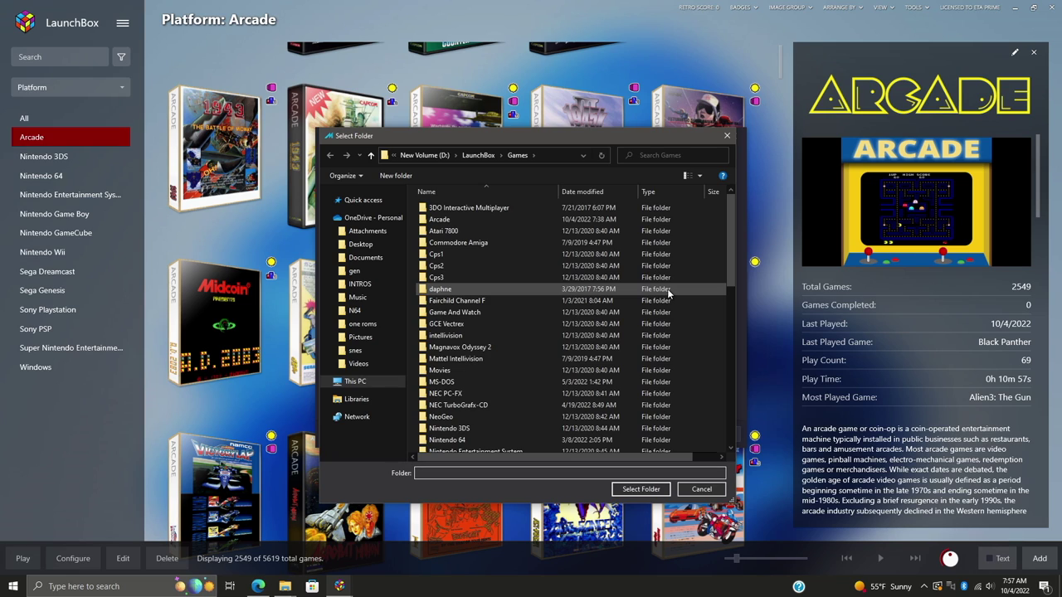
{"action": "double_click", "coordinate": [467, 219]}
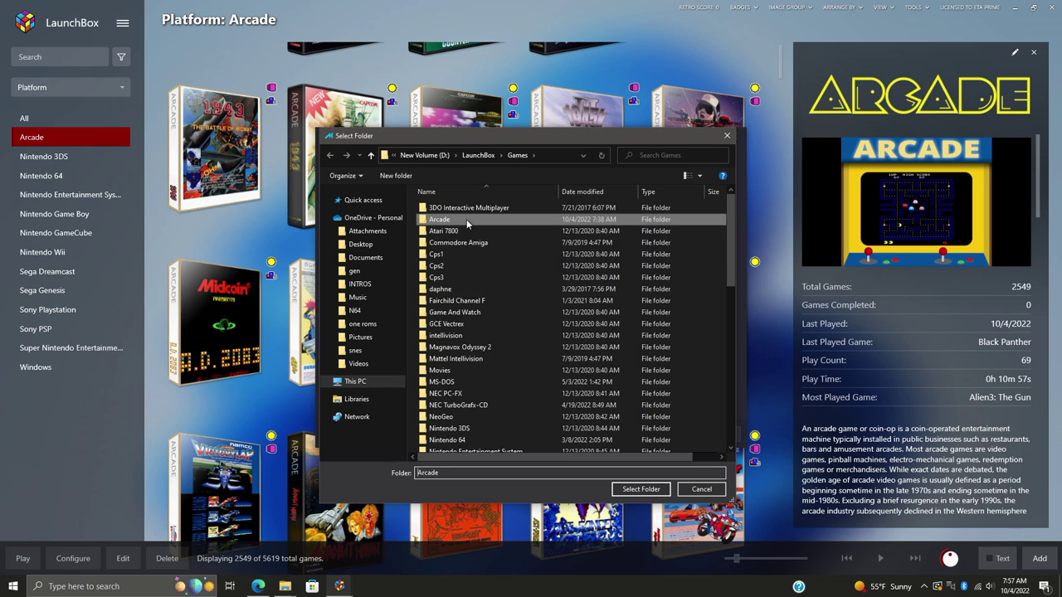
{"action": "key", "text": "Return"}
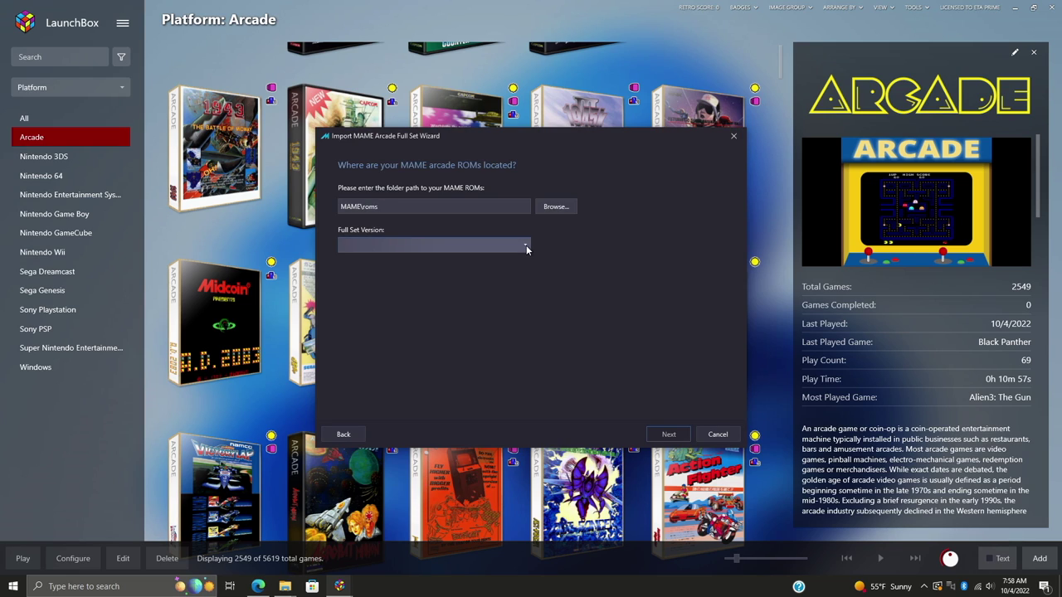
{"action": "left_click", "coordinate": [524, 245]}
{"action": "scroll", "coordinate": [455, 349], "scroll_direction": "down", "scroll_amount": 15}
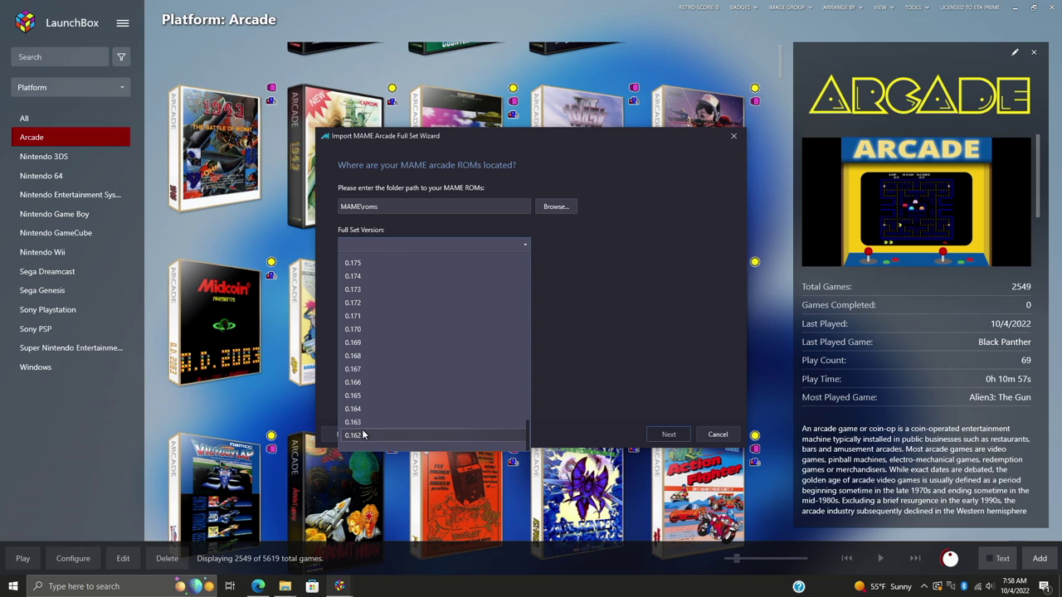
{"action": "scroll", "coordinate": [367, 433], "scroll_direction": "up", "scroll_amount": 18}
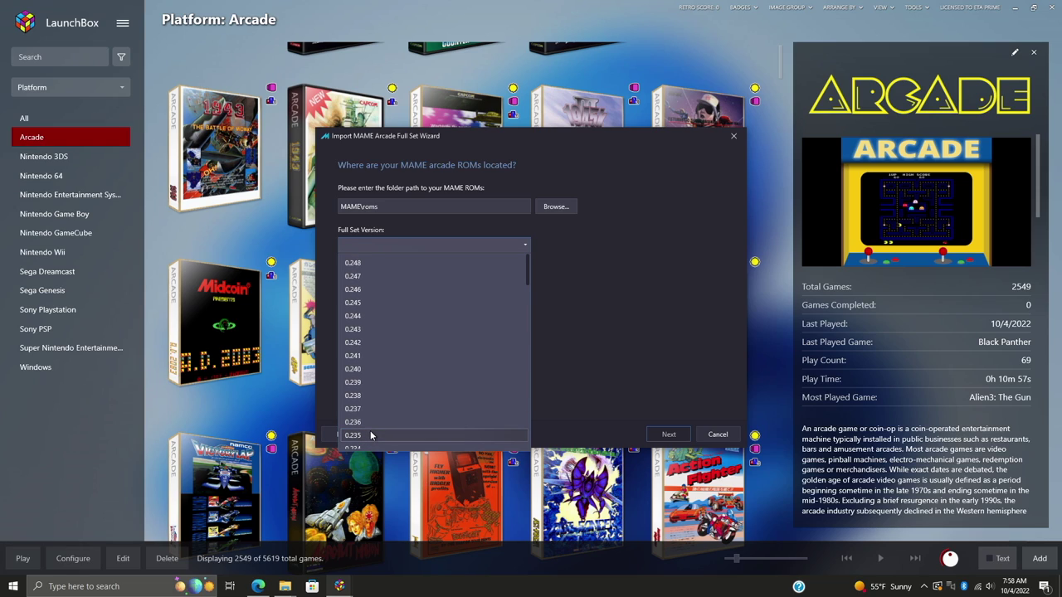
{"action": "left_click", "coordinate": [387, 263]}
{"action": "left_click", "coordinate": [668, 434]}
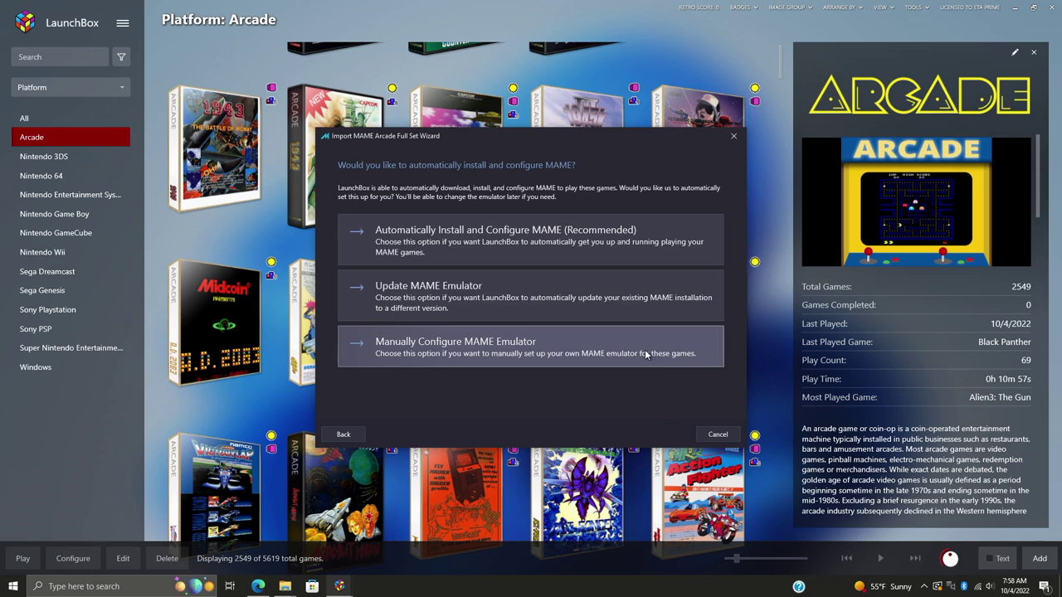
Step: Choose to automatically install and configure MAME, keep High Score Leaderboards enabled, and toggle the Download Bezels option
{"action": "left_click", "coordinate": [531, 247]}
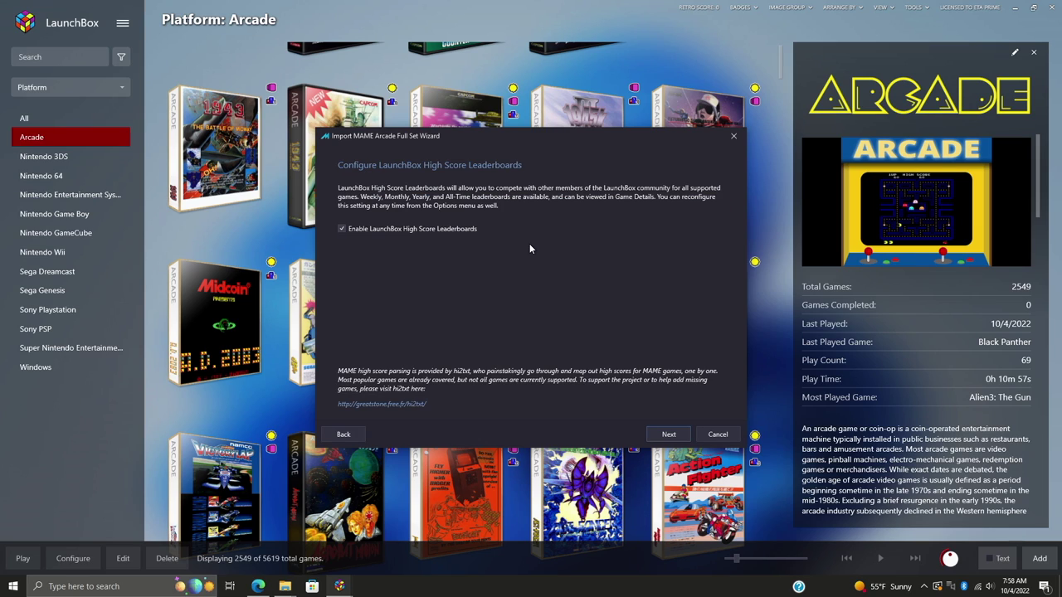
{"action": "left_click", "coordinate": [669, 434]}
{"action": "left_click", "coordinate": [664, 435]}
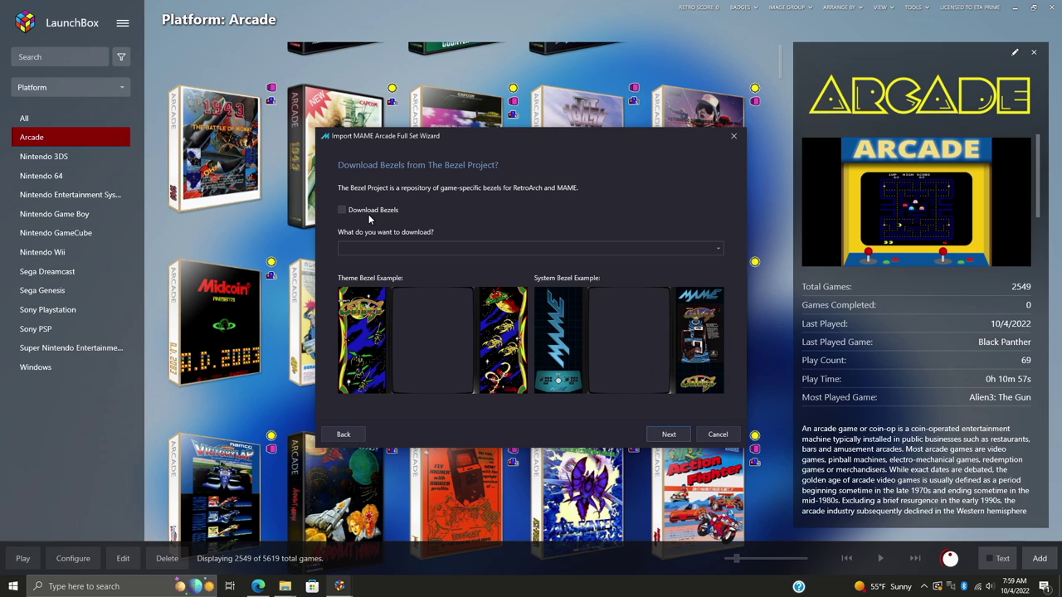
{"action": "left_click", "coordinate": [343, 213]}
{"action": "left_click", "coordinate": [343, 213]}
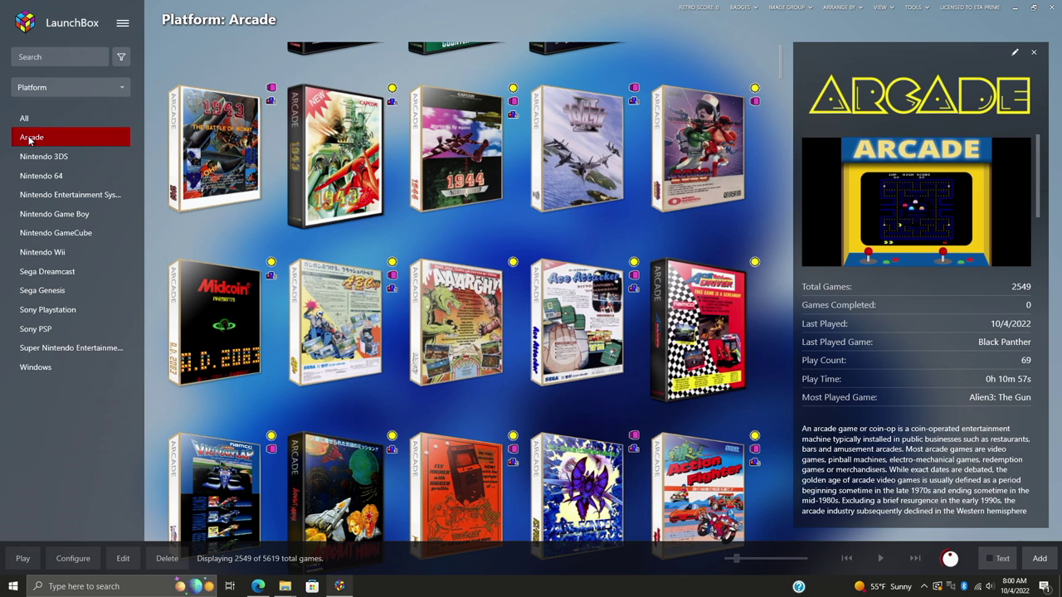
{"action": "scroll", "coordinate": [360, 355], "scroll_direction": "down", "scroll_amount": 3}
{"action": "scroll", "coordinate": [360, 356], "scroll_direction": "up", "scroll_amount": 4}
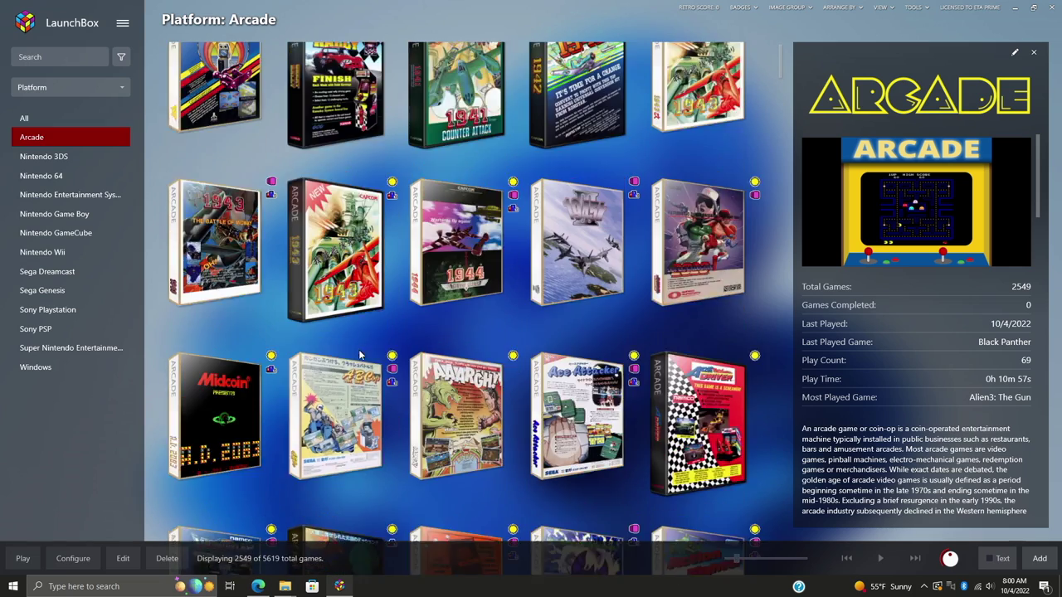
{"action": "scroll", "coordinate": [361, 355], "scroll_direction": "up", "scroll_amount": 3}
{"action": "scroll", "coordinate": [360, 355], "scroll_direction": "down", "scroll_amount": 2}
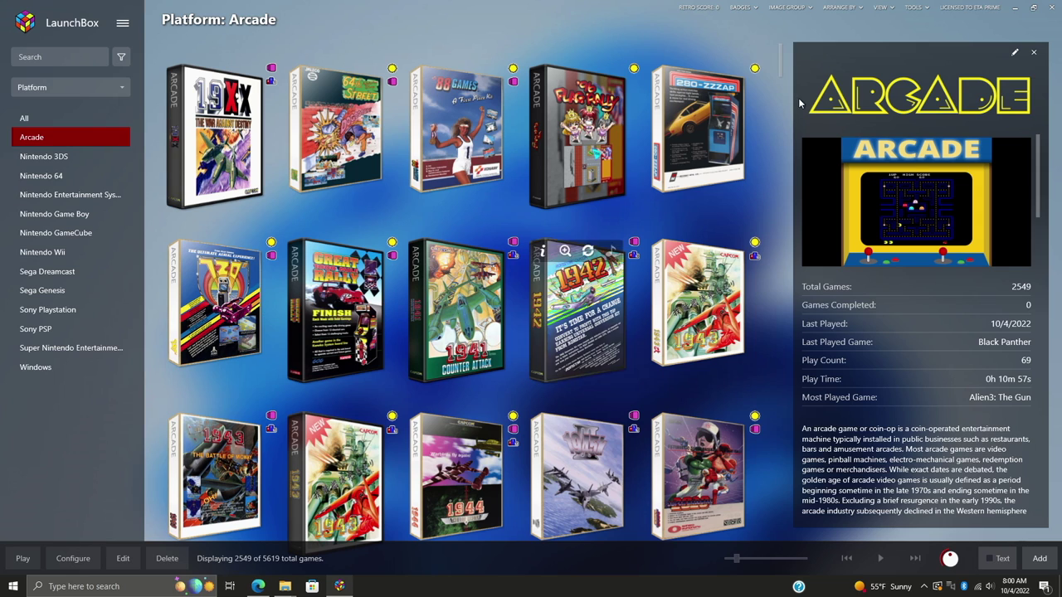
Step: Return to the Realistic Bezels page in the browser, close the image preview, and start downloading the bezel pack
{"action": "left_click", "coordinate": [1018, 9]}
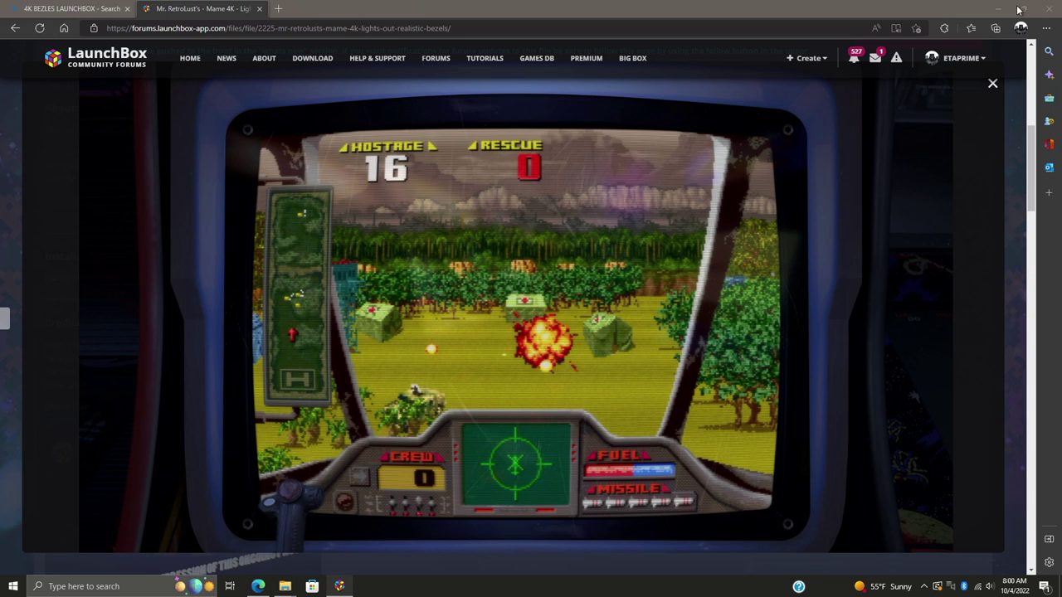
{"action": "left_click", "coordinate": [993, 83]}
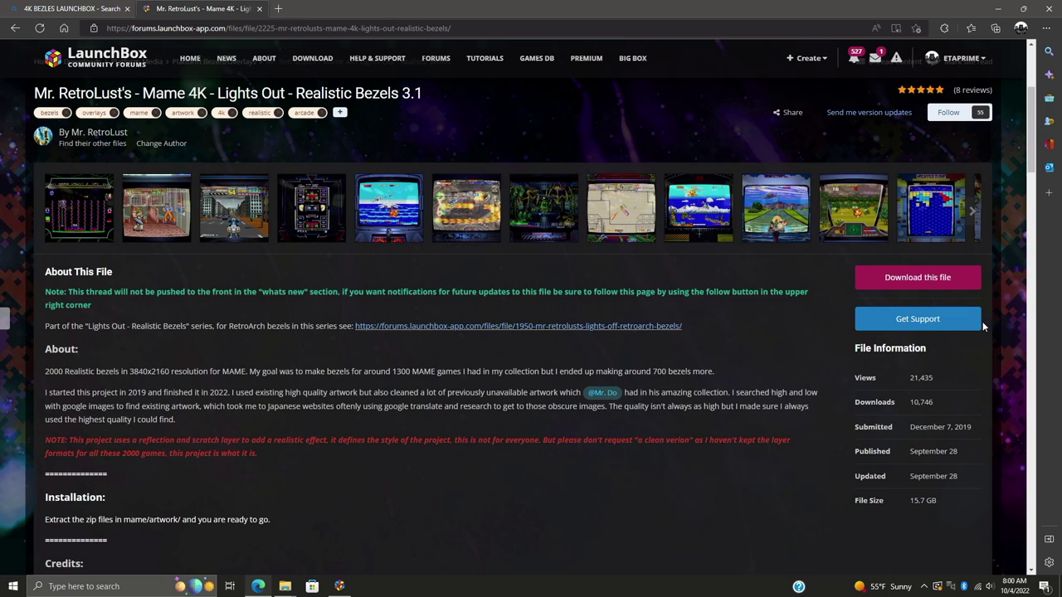
{"action": "left_click", "coordinate": [917, 280]}
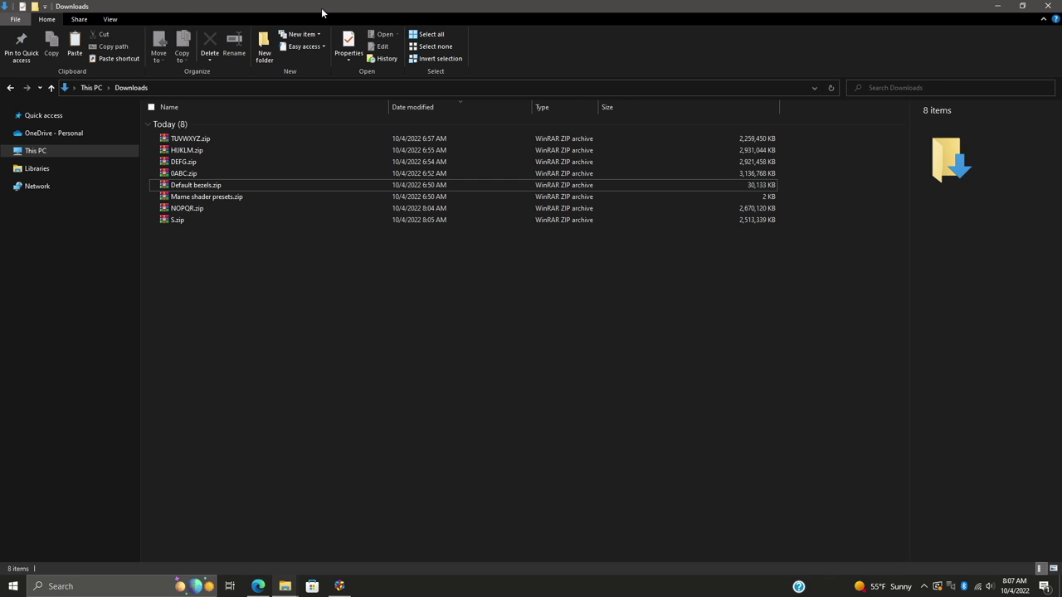
Step: Arrange the Downloads and LaunchBox folders side by side and open LaunchBox's Emulators\MAME 0.248\artwork folder
{"action": "key", "text": "super+Right"}
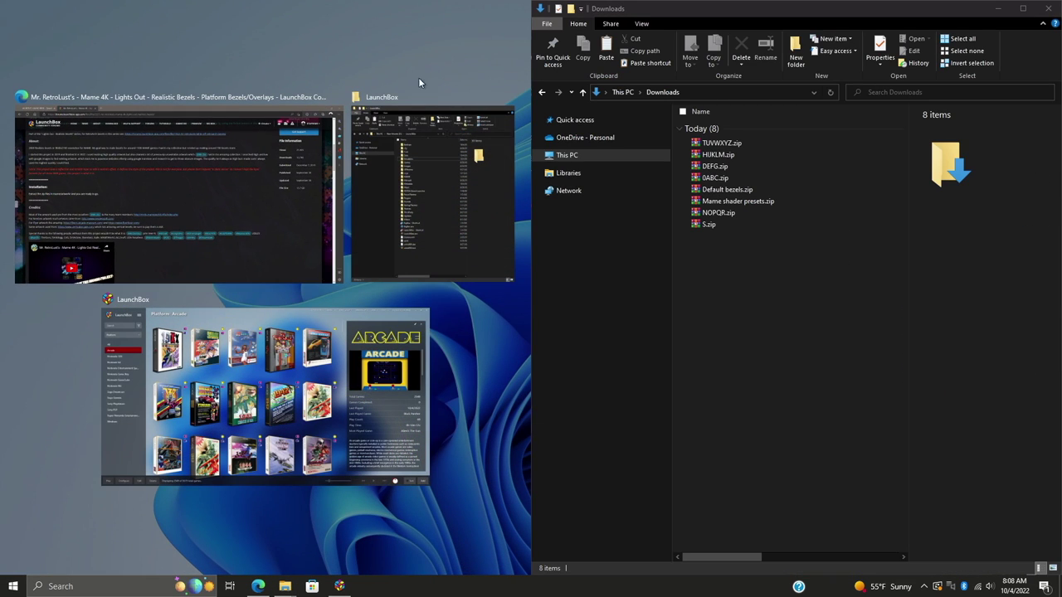
{"action": "left_click", "coordinate": [417, 144]}
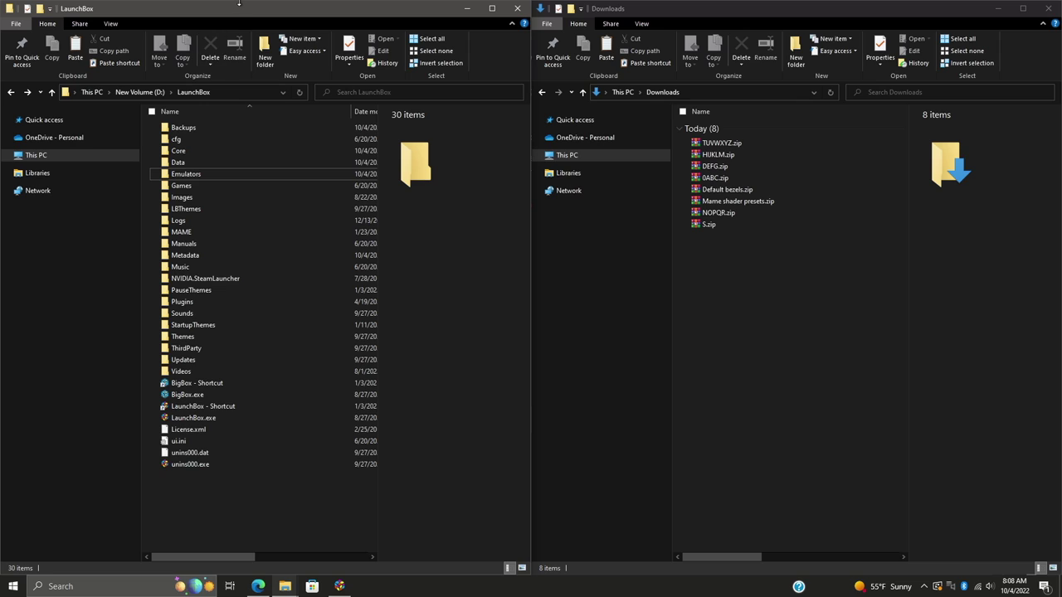
{"action": "double_click", "coordinate": [193, 175]}
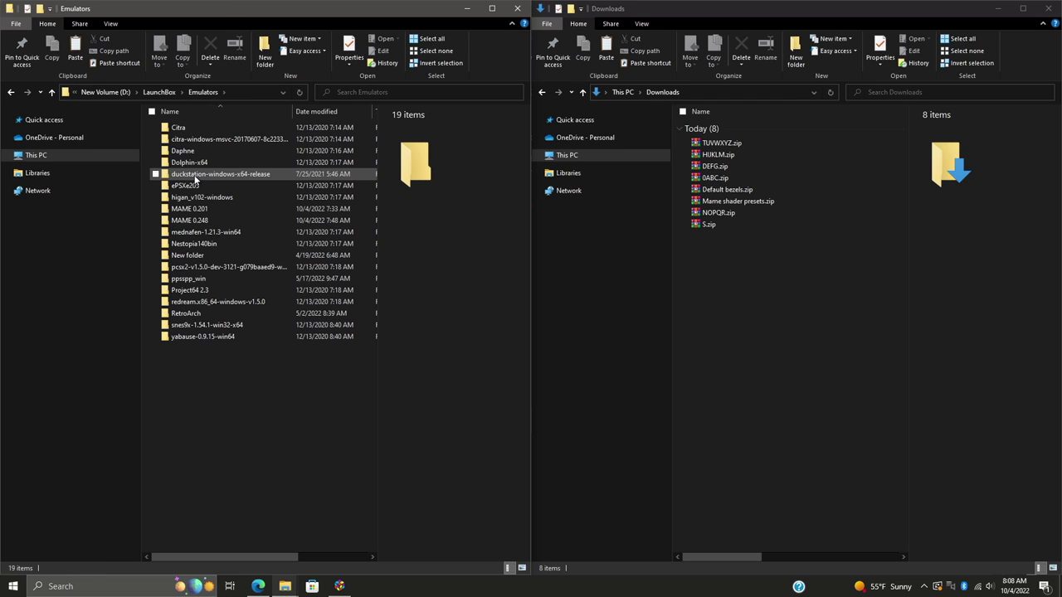
{"action": "double_click", "coordinate": [215, 219]}
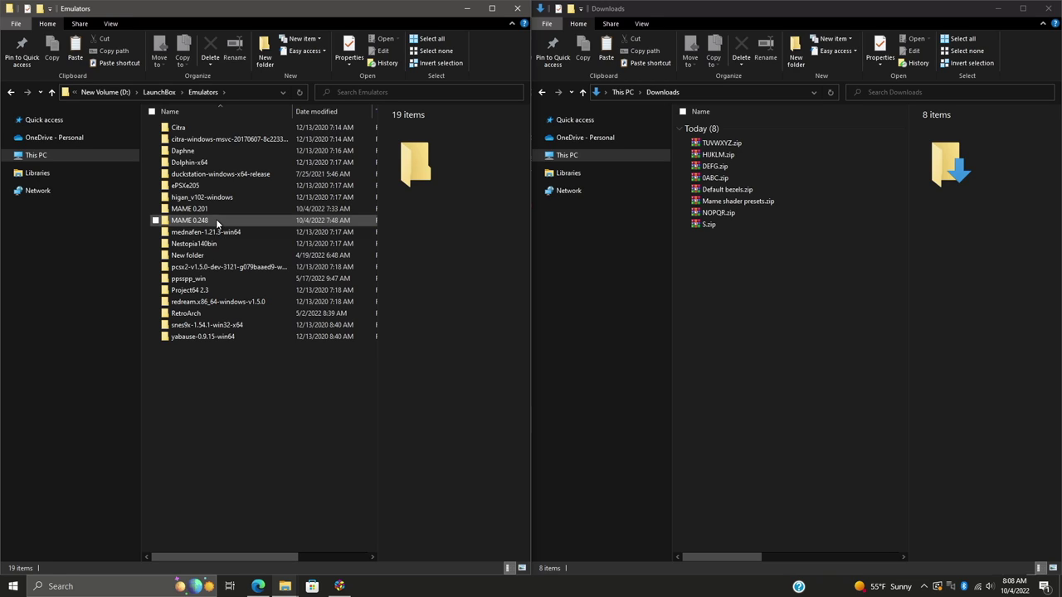
{"action": "double_click", "coordinate": [207, 131]}
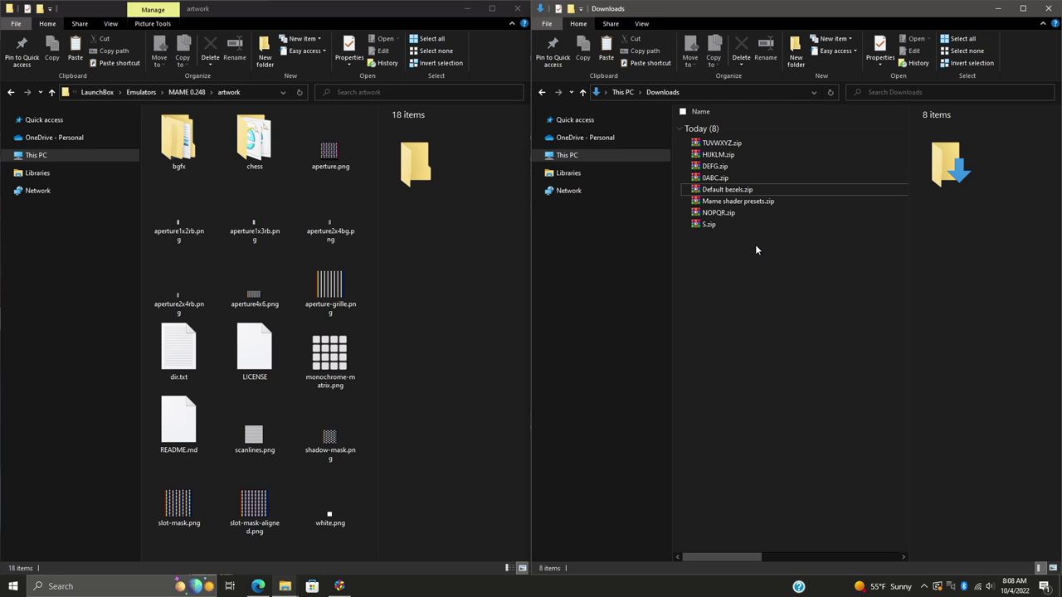
Step: Select all eight bezel zip archives in the Downloads folder and open the WinRAR extraction options for them
{"action": "left_click_drag", "start_coordinate": [755, 244], "coordinate": [701, 153]}
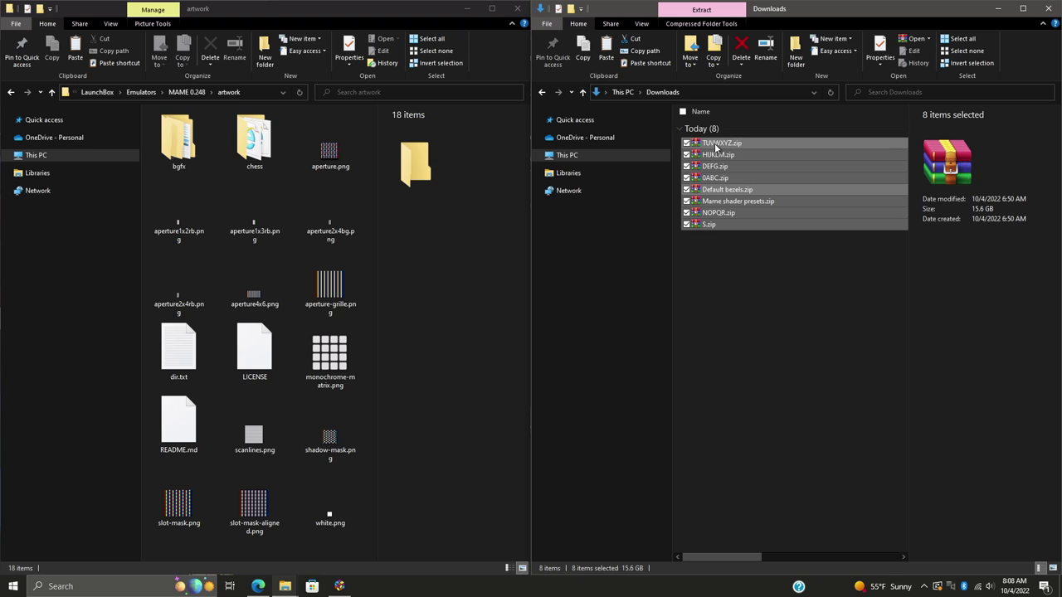
{"action": "right_click", "coordinate": [715, 148]}
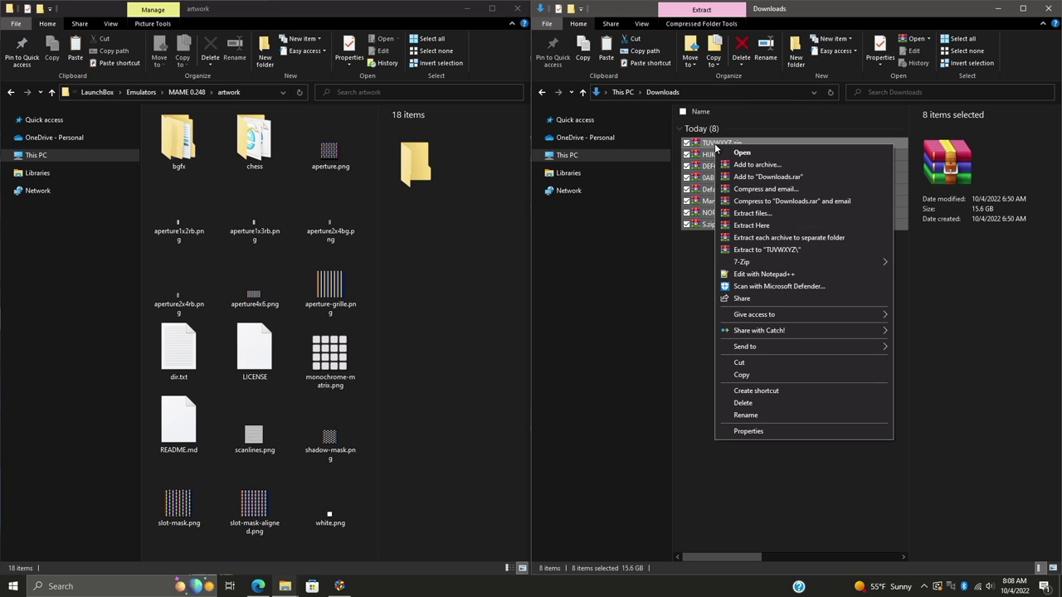
{"action": "left_click", "coordinate": [777, 213]}
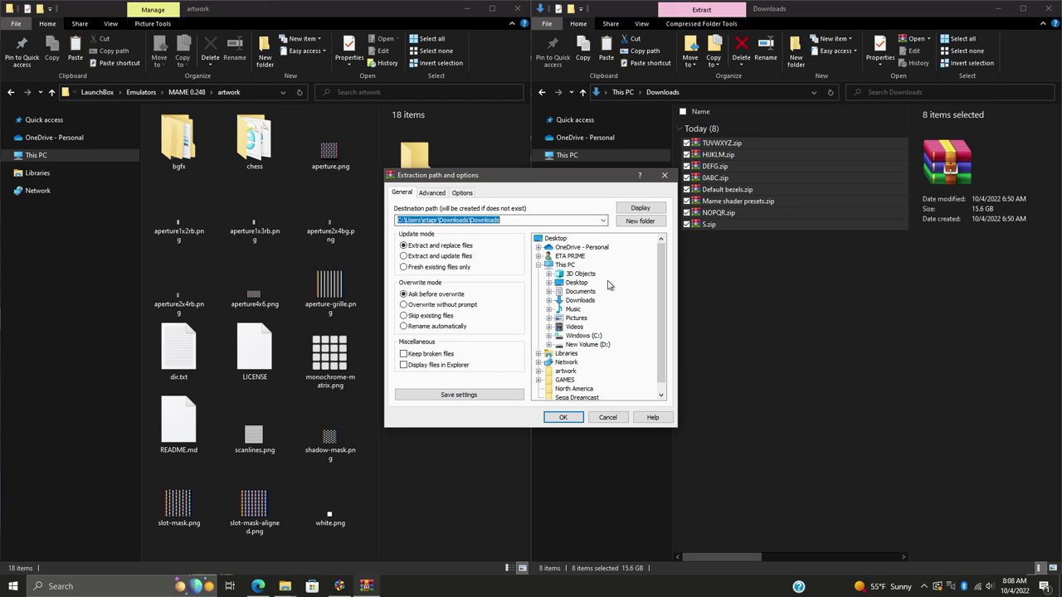
Step: Set the extraction destination to D:\LaunchBox\Emulators\MAME 0.248\artwork and extract the archives there
{"action": "left_click", "coordinate": [601, 347]}
{"action": "double_click", "coordinate": [601, 346]}
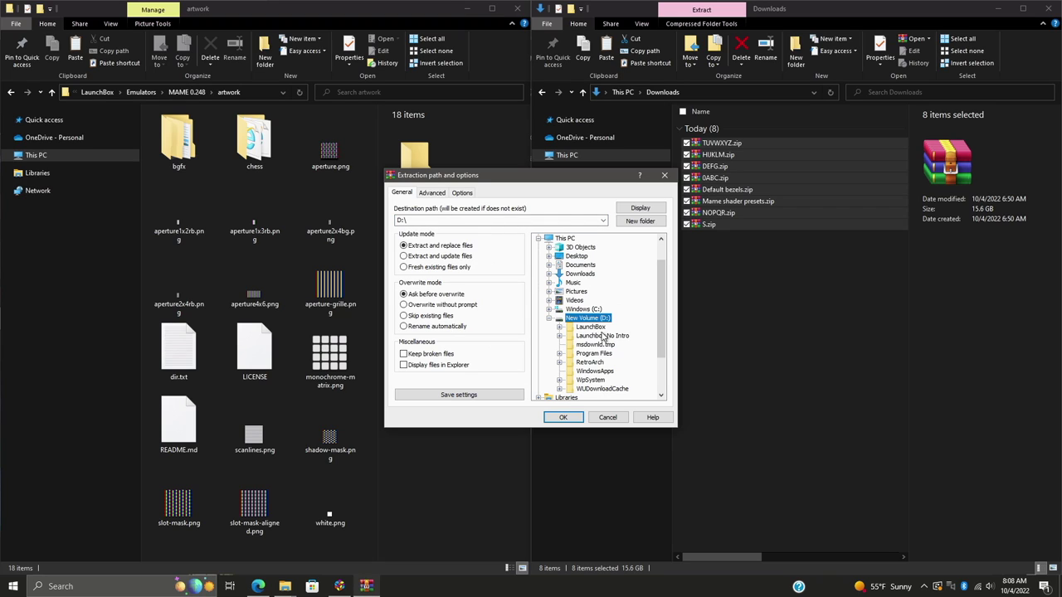
{"action": "double_click", "coordinate": [601, 332]}
{"action": "double_click", "coordinate": [600, 284]}
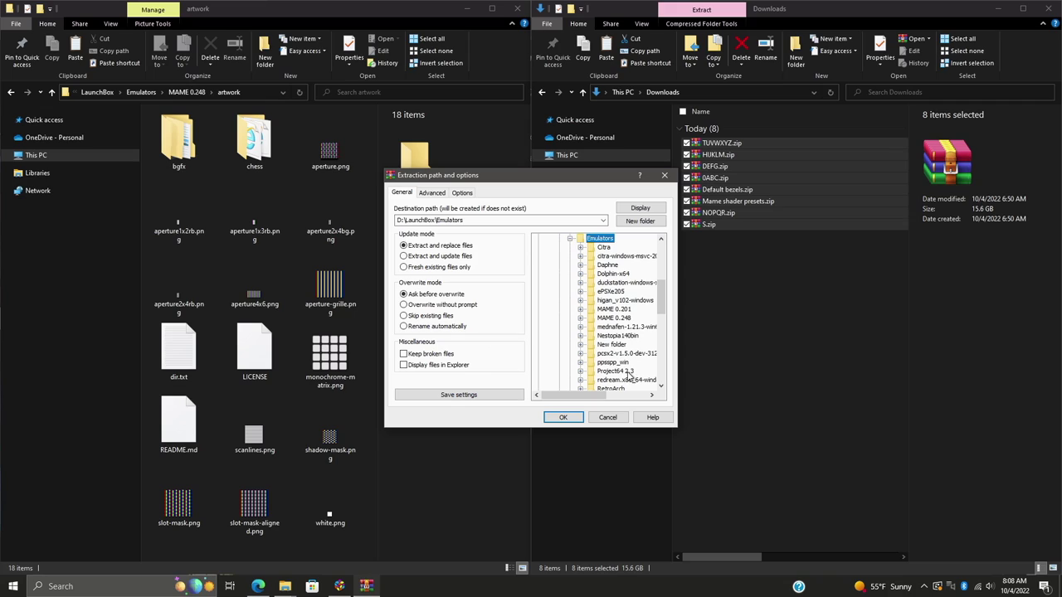
{"action": "left_click", "coordinate": [614, 318]}
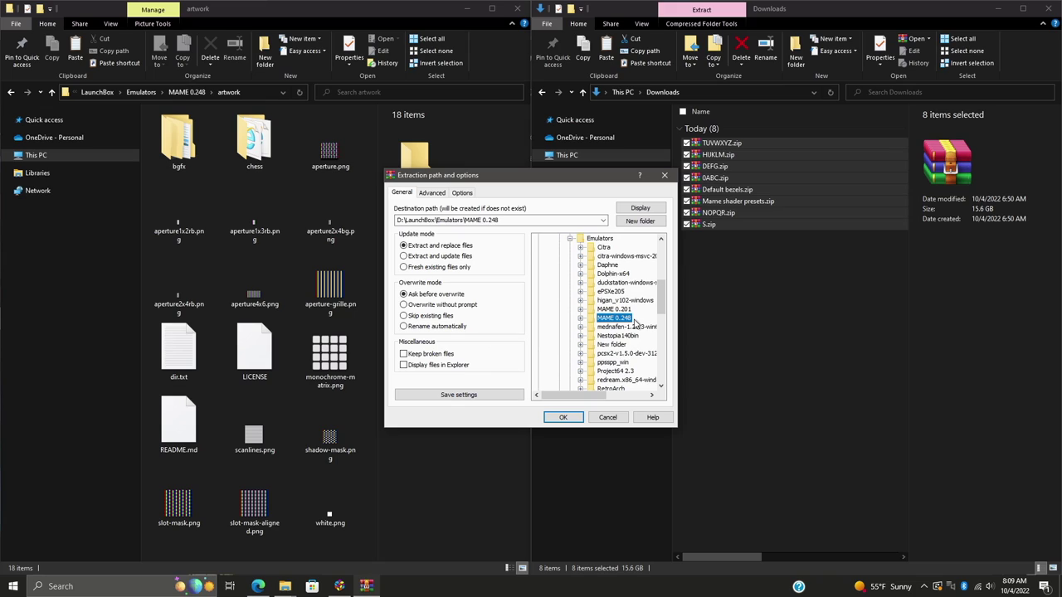
{"action": "double_click", "coordinate": [628, 320]}
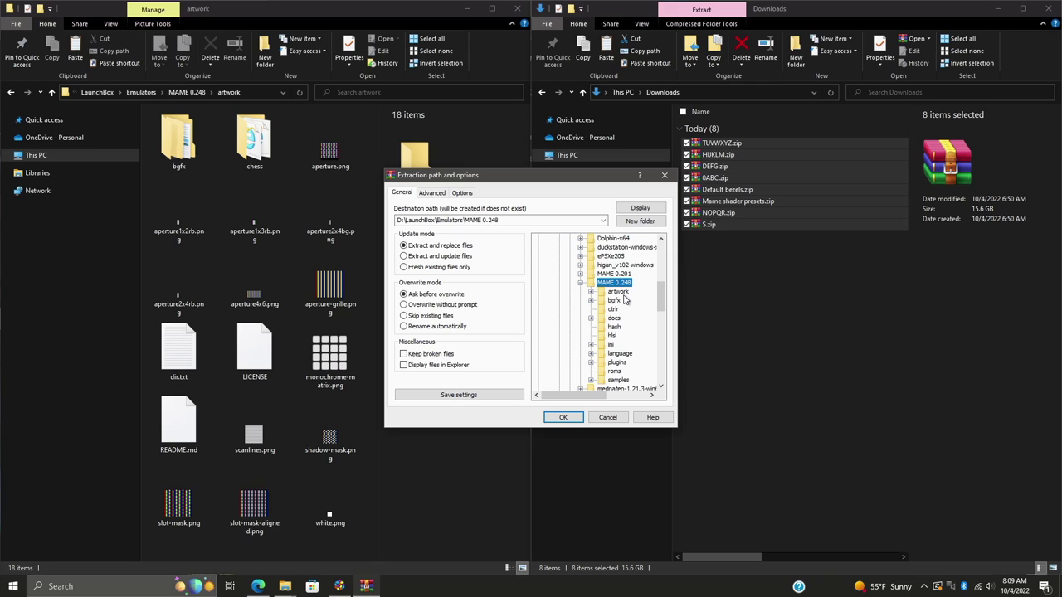
{"action": "double_click", "coordinate": [621, 293]}
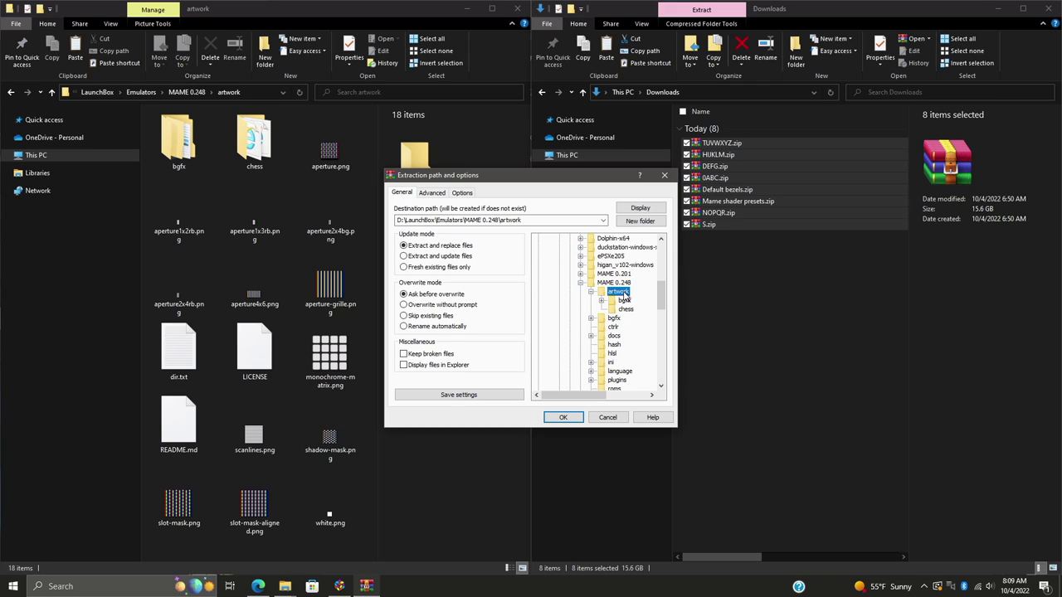
{"action": "left_click", "coordinate": [564, 417]}
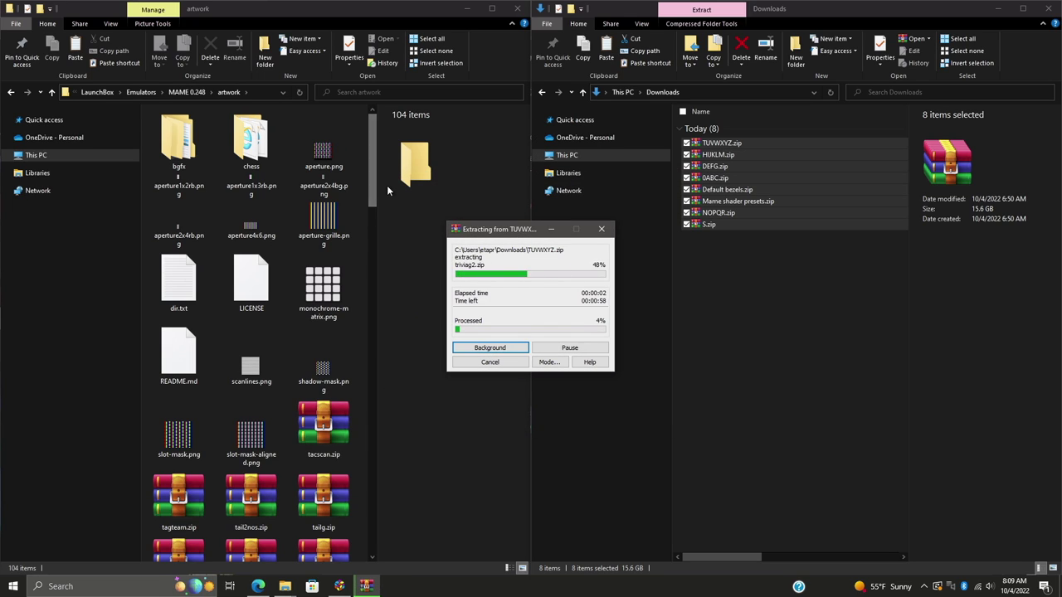
Step: Let the extraction finish, close the artwork and Downloads folder windows, and minimize the remaining window to show the desktop
{"action": "left_click_drag", "start_coordinate": [371, 183], "coordinate": [427, 373]}
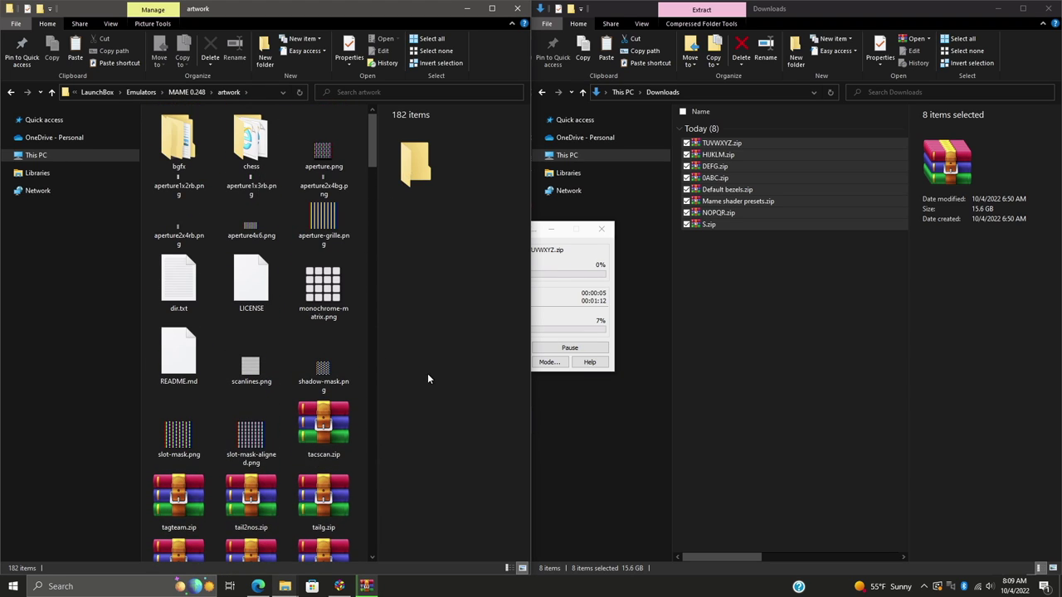
{"action": "left_click", "coordinate": [579, 258]}
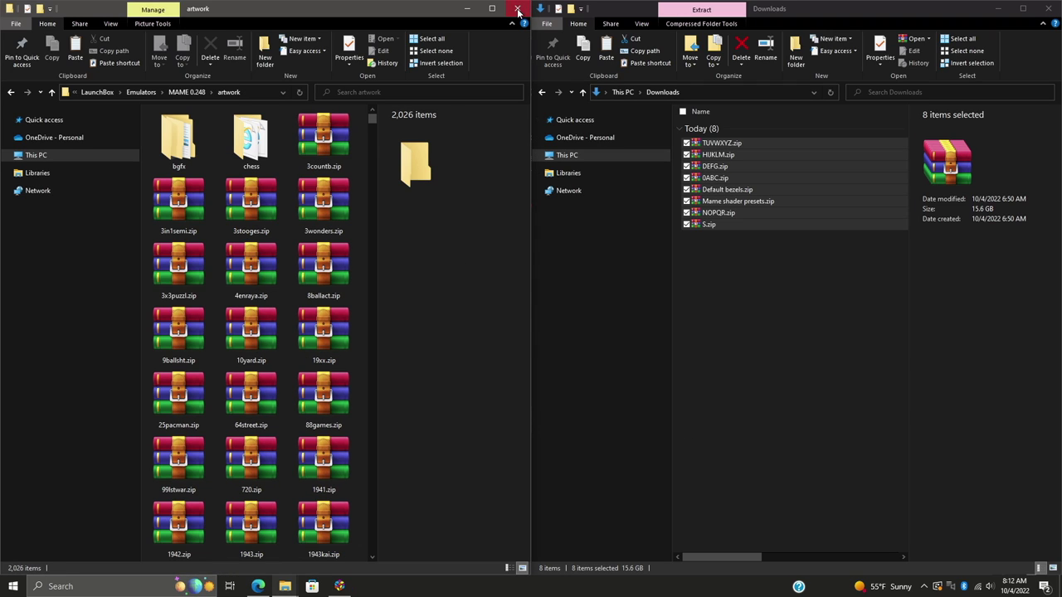
{"action": "left_click", "coordinate": [517, 10]}
{"action": "left_click", "coordinate": [1050, 8]}
{"action": "left_click", "coordinate": [999, 9]}
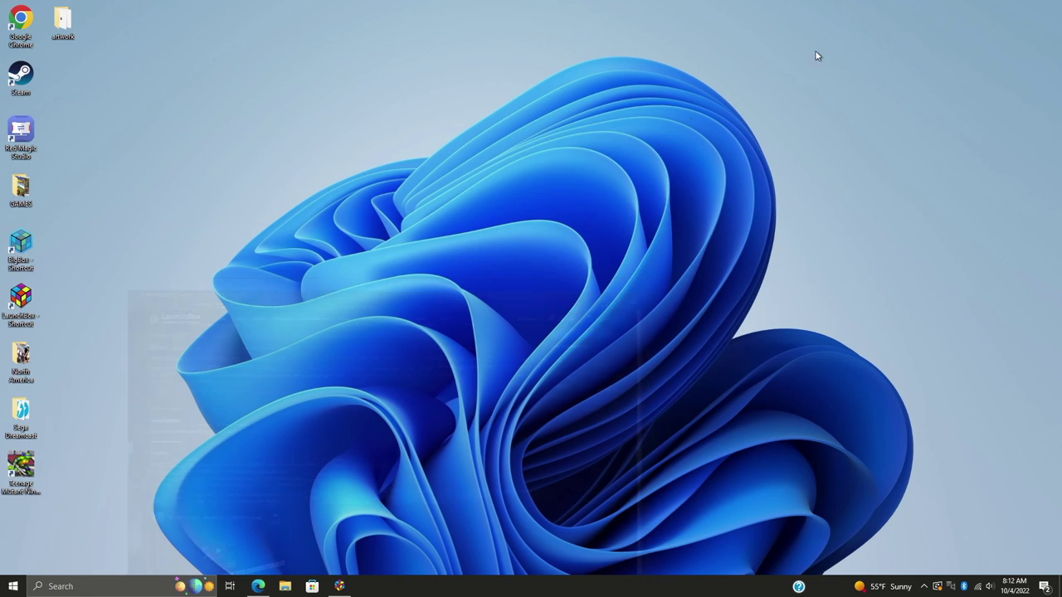
Step: Switch to LaunchBox and launch 1942 from the Arcade platform
{"action": "left_click", "coordinate": [340, 586]}
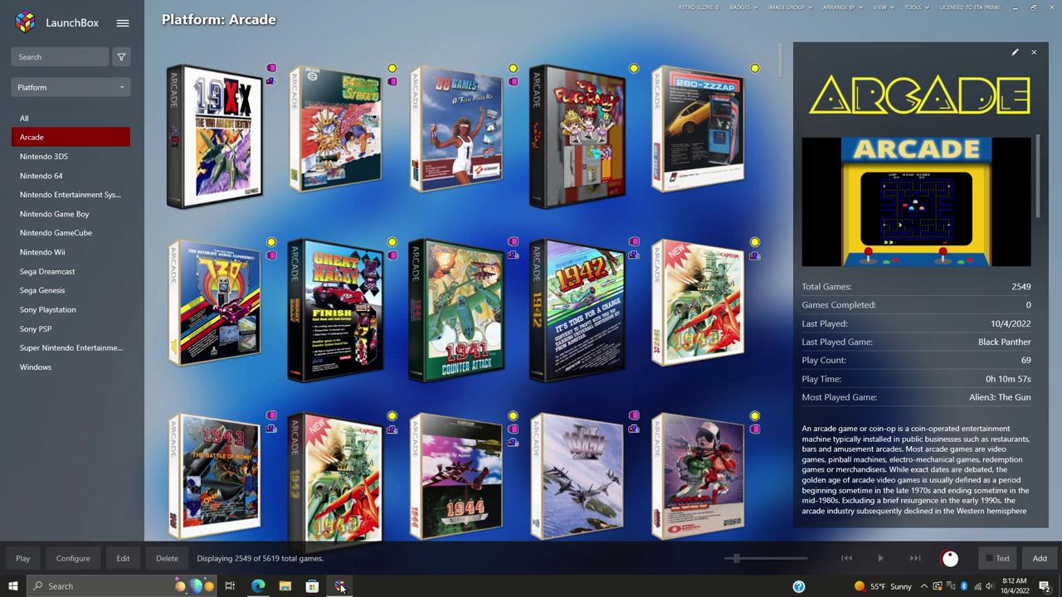
{"action": "left_click", "coordinate": [1055, 8]}
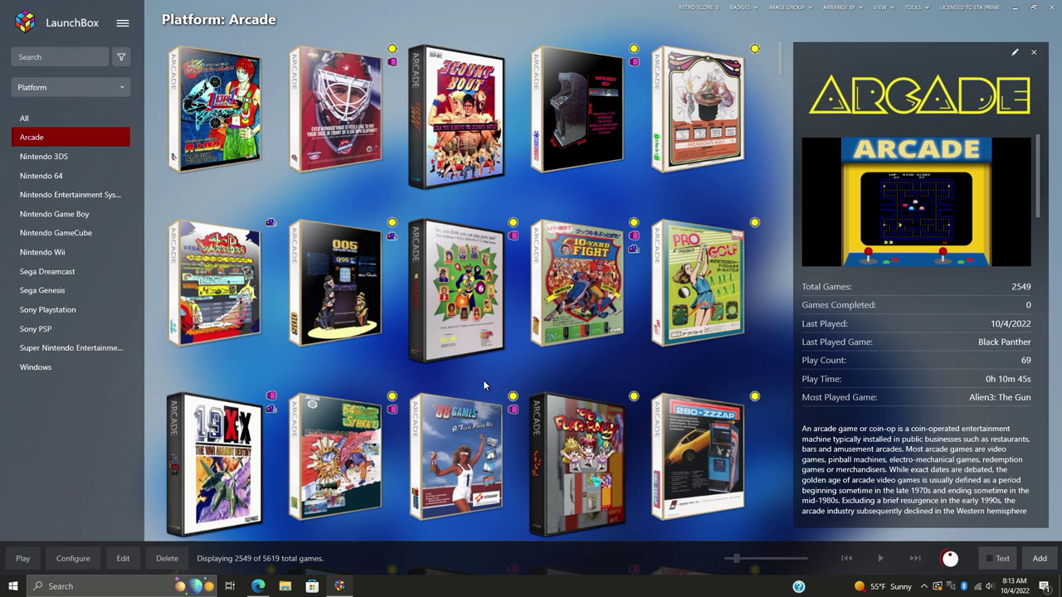
{"action": "scroll", "coordinate": [593, 363], "scroll_direction": "down", "scroll_amount": 5}
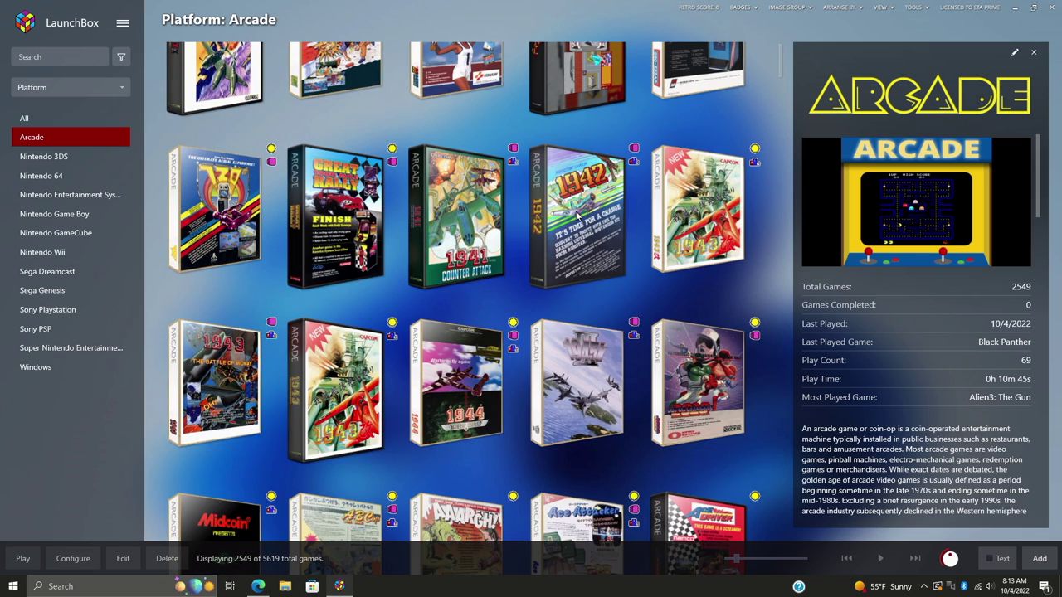
{"action": "double_click", "coordinate": [578, 215]}
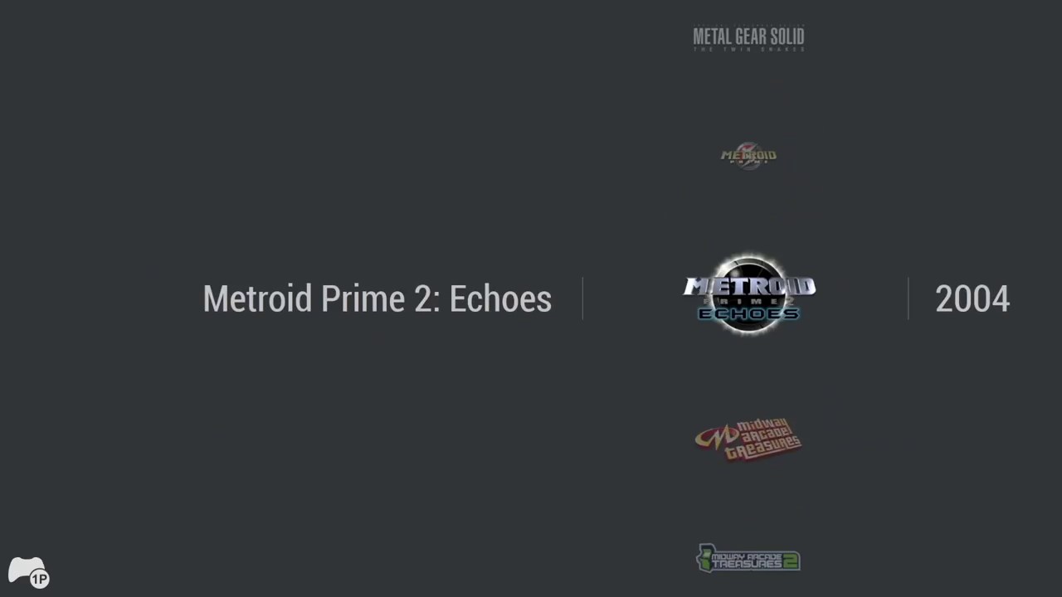
Step: View the Metroid Prime 2: Echoes details in Big Box, and browse the arcade list through the Street Fighter games to Street Fighter EX2
{"action": "key", "text": "Return"}
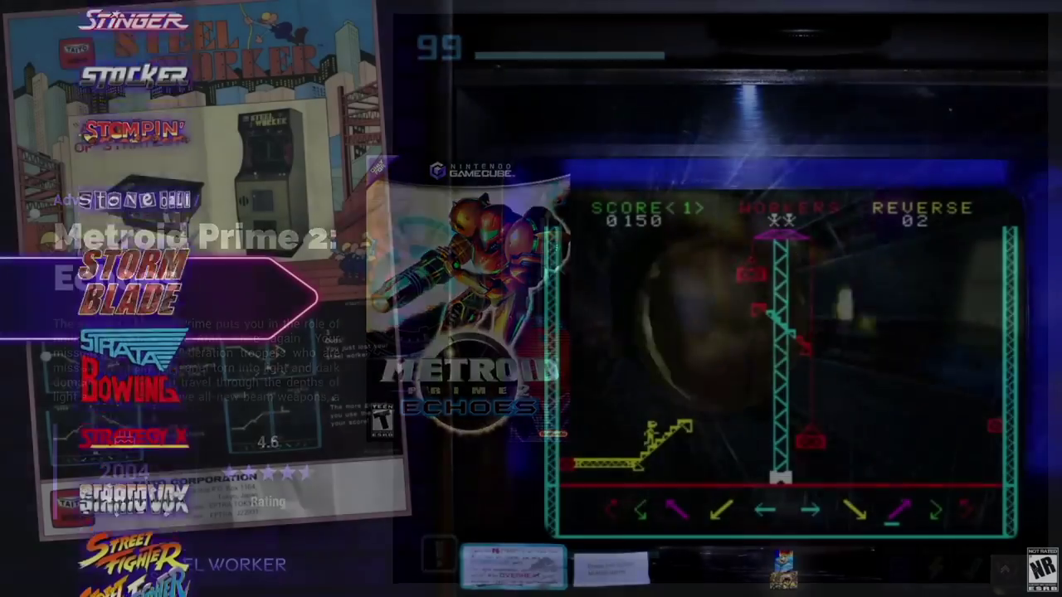
{"action": "key", "text": "Down"}
{"action": "key", "text": "Down"}
{"action": "key", "text": "Down"}
{"action": "key", "text": "Down"}
{"action": "key", "text": "Down"}
{"action": "key", "text": "Down"}
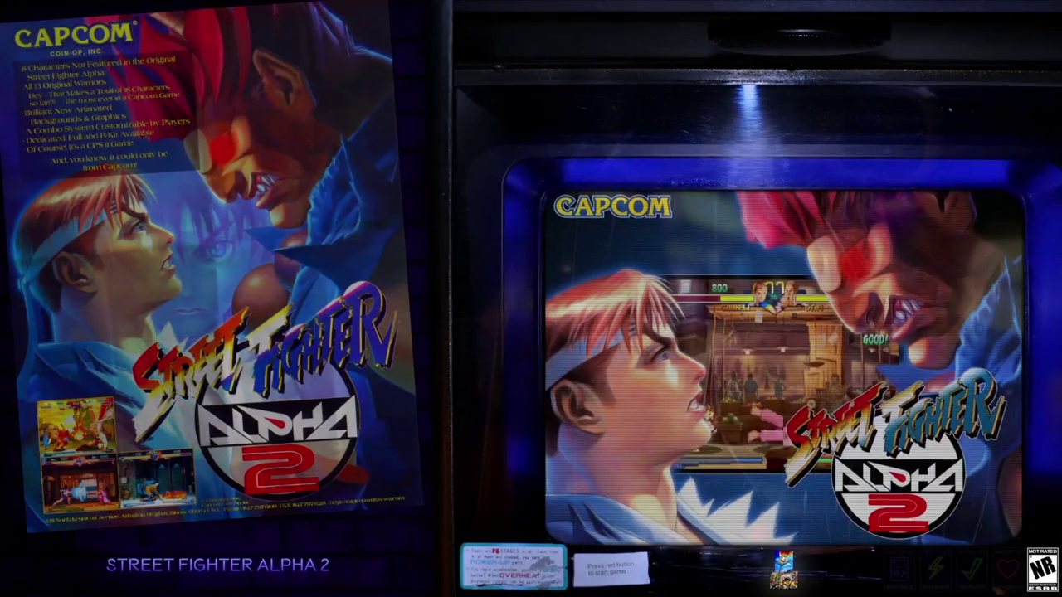
{"action": "key", "text": "Down"}
{"action": "key", "text": "Down"}
{"action": "key", "text": "Down"}
{"action": "key", "text": "Down"}
{"action": "key", "text": "Down"}
{"action": "key", "text": "Down"}
{"action": "key", "text": "Down"}
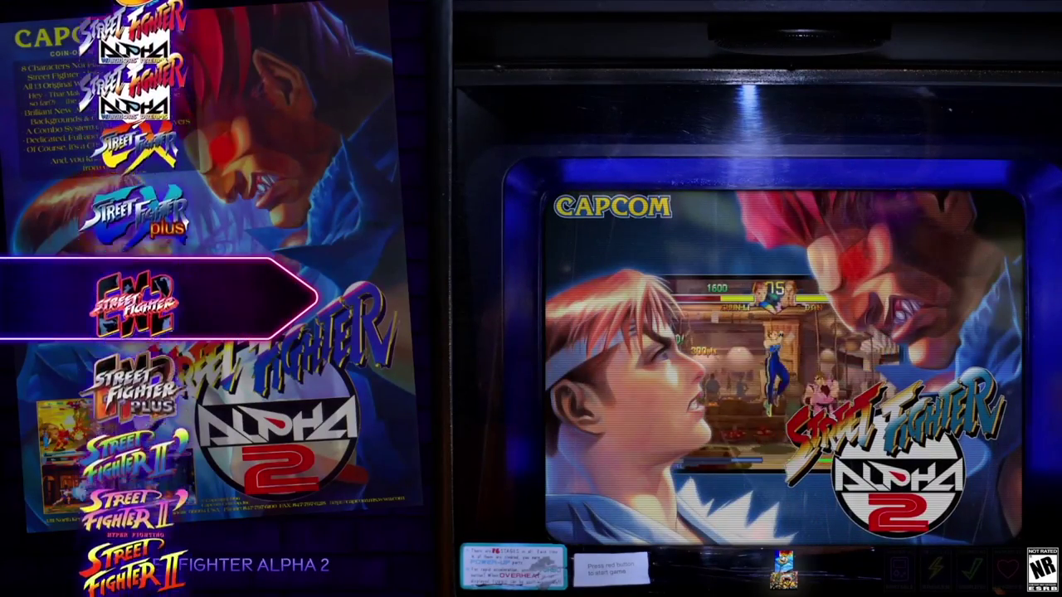